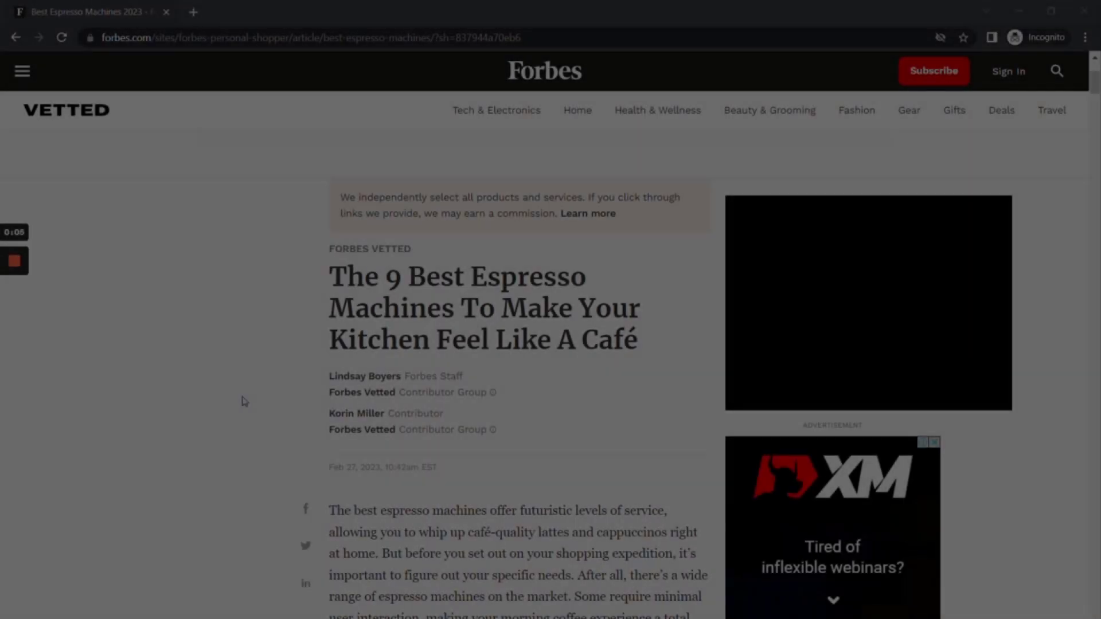
- Scroll the Forbes espresso roundup past its picks list to the Best Budget Espresso Machine section
scroll(673, 350, down, 1)
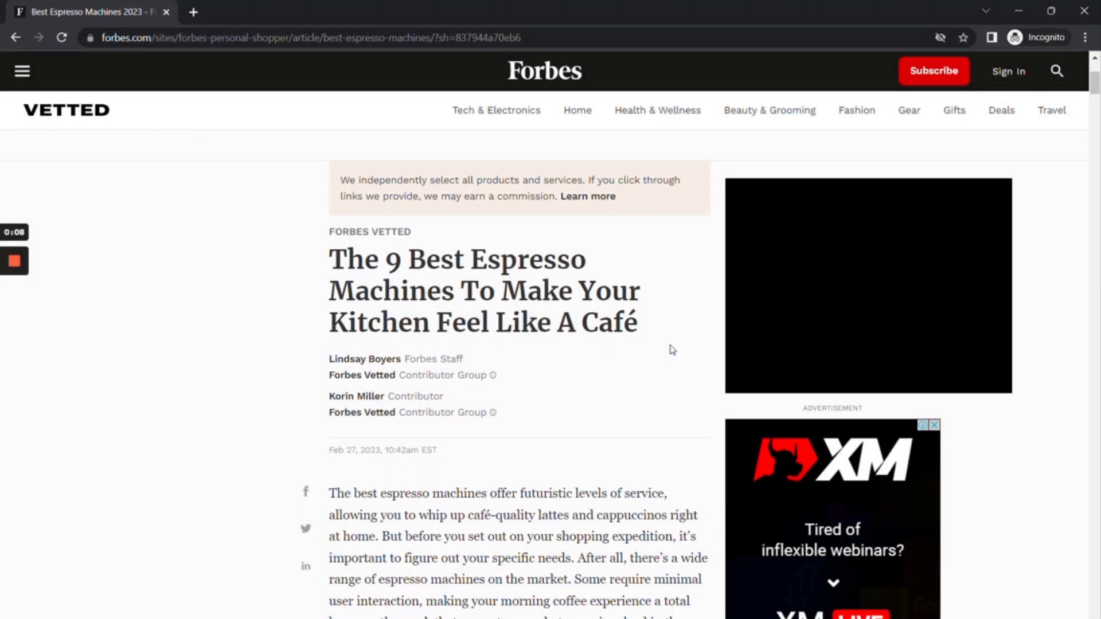
scroll(673, 349, down, 7)
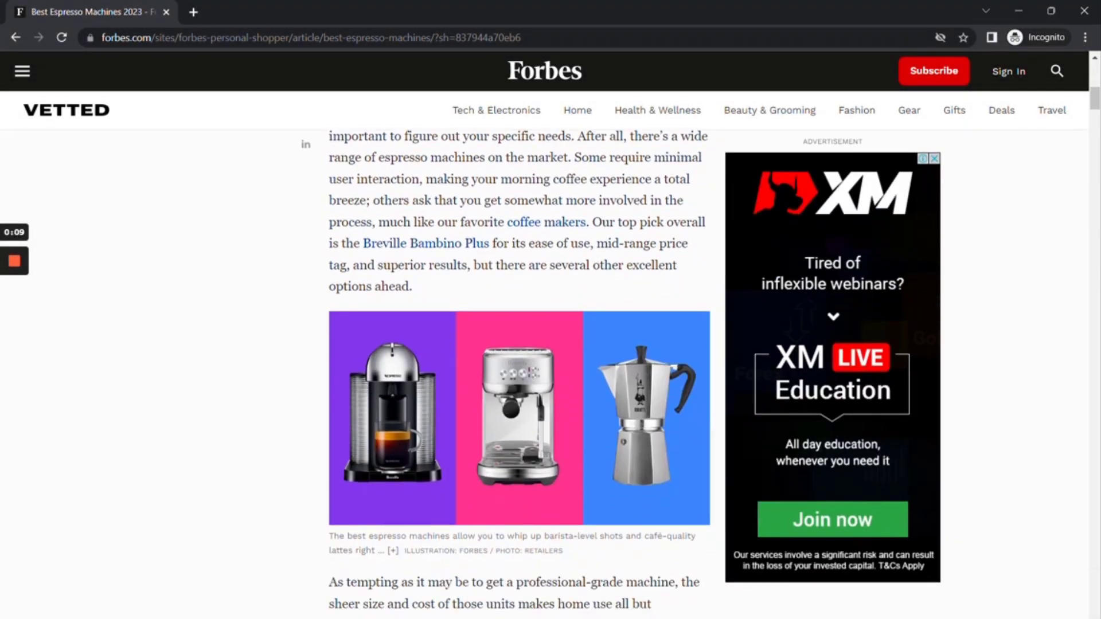
scroll(667, 343, down, 8)
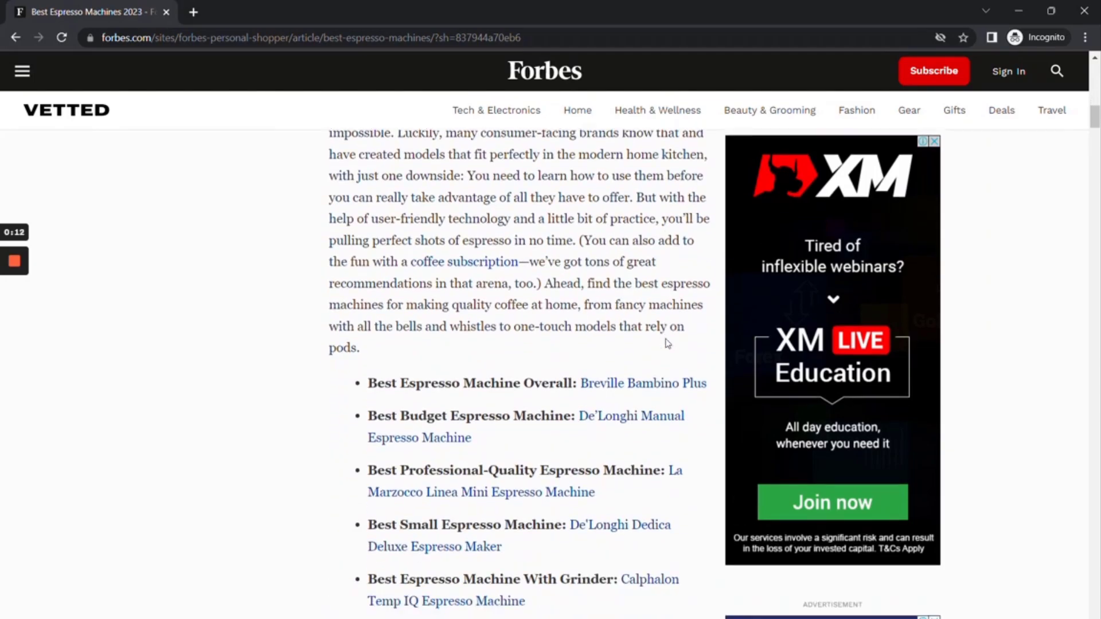
scroll(666, 343, down, 4)
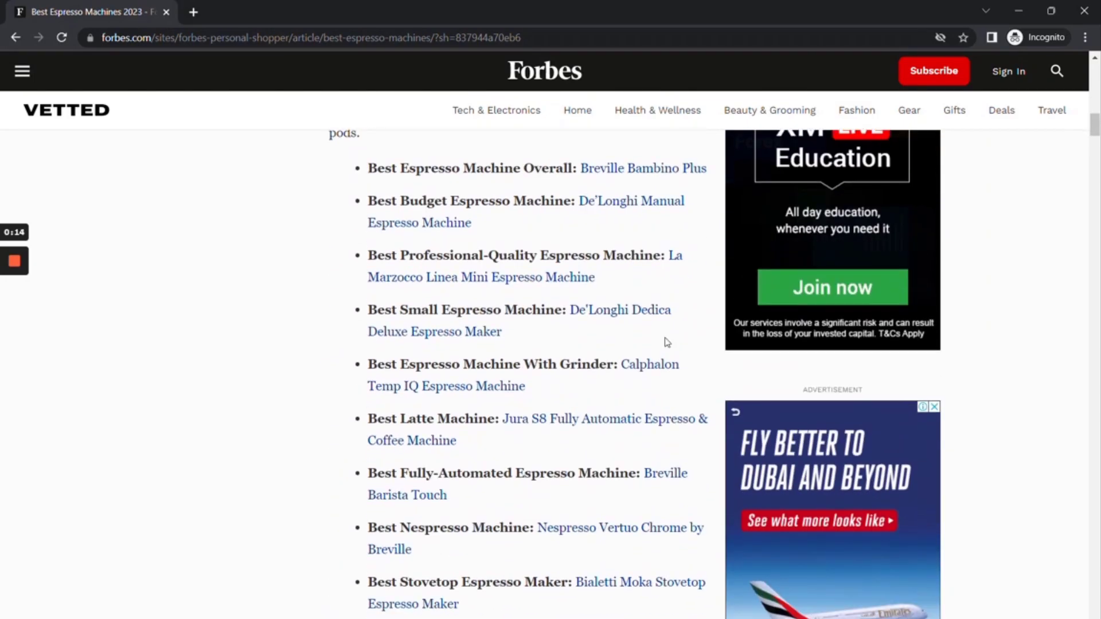
scroll(667, 343, down, 8)
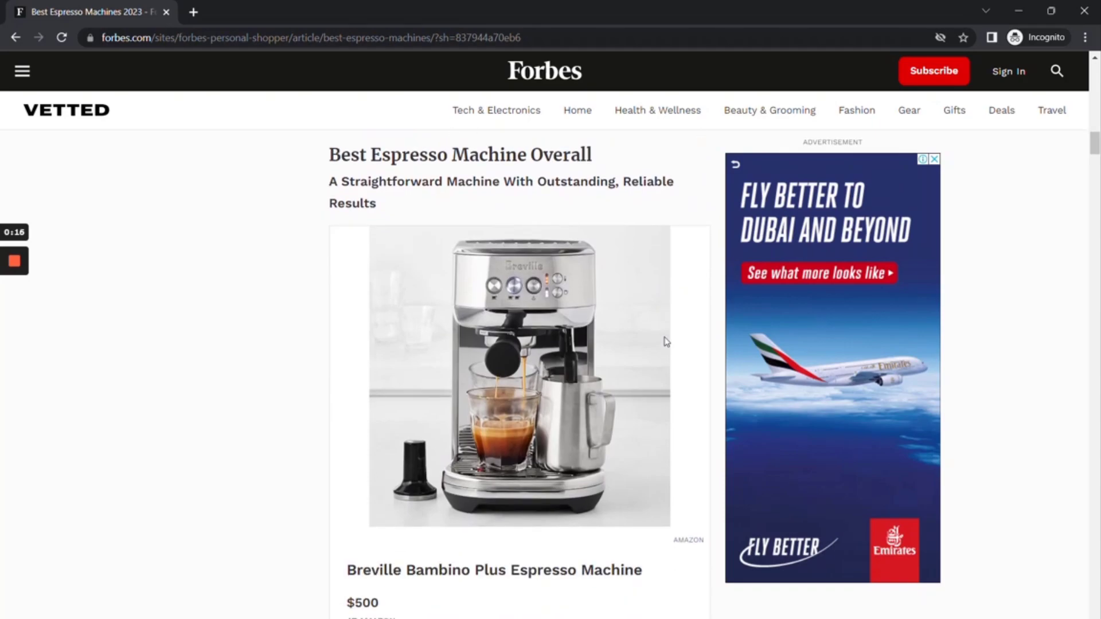
scroll(667, 342, down, 13)
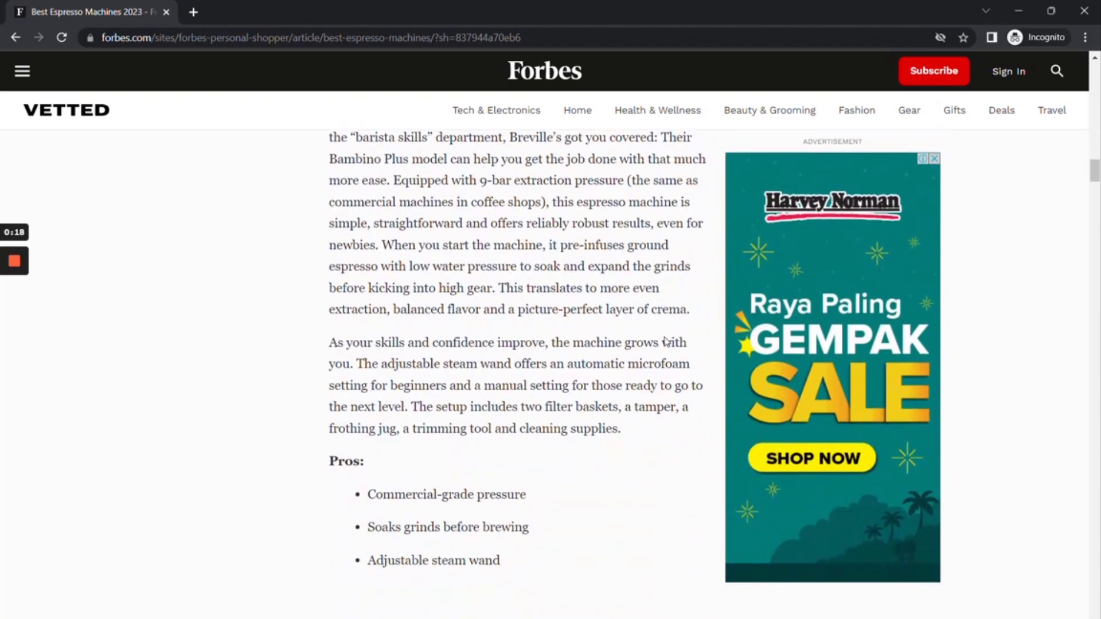
scroll(666, 343, down, 10)
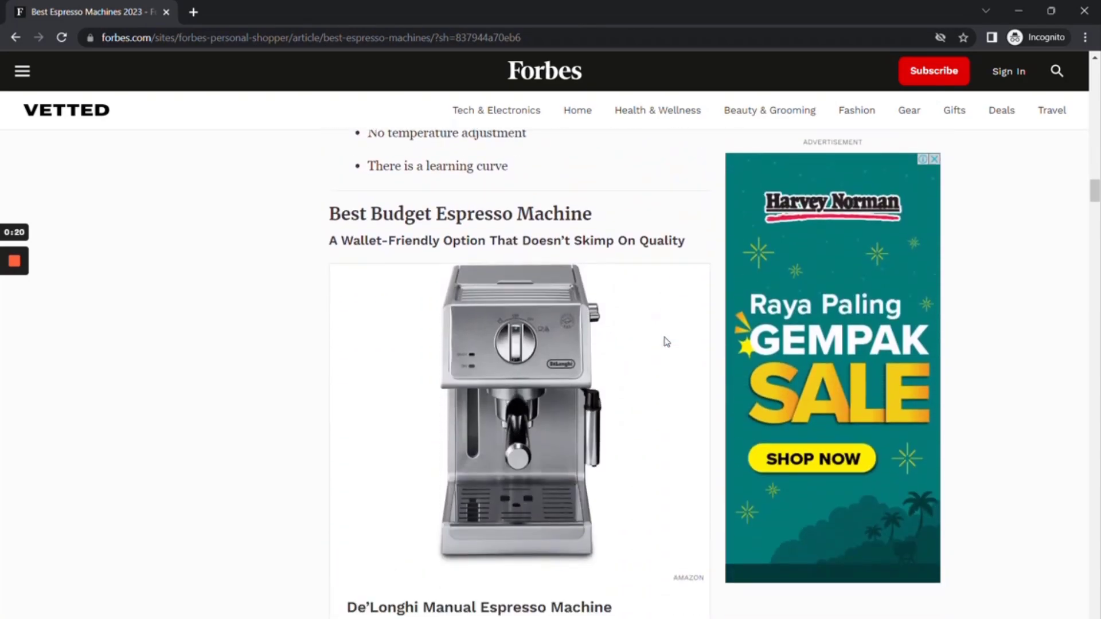
scroll(667, 342, down, 4)
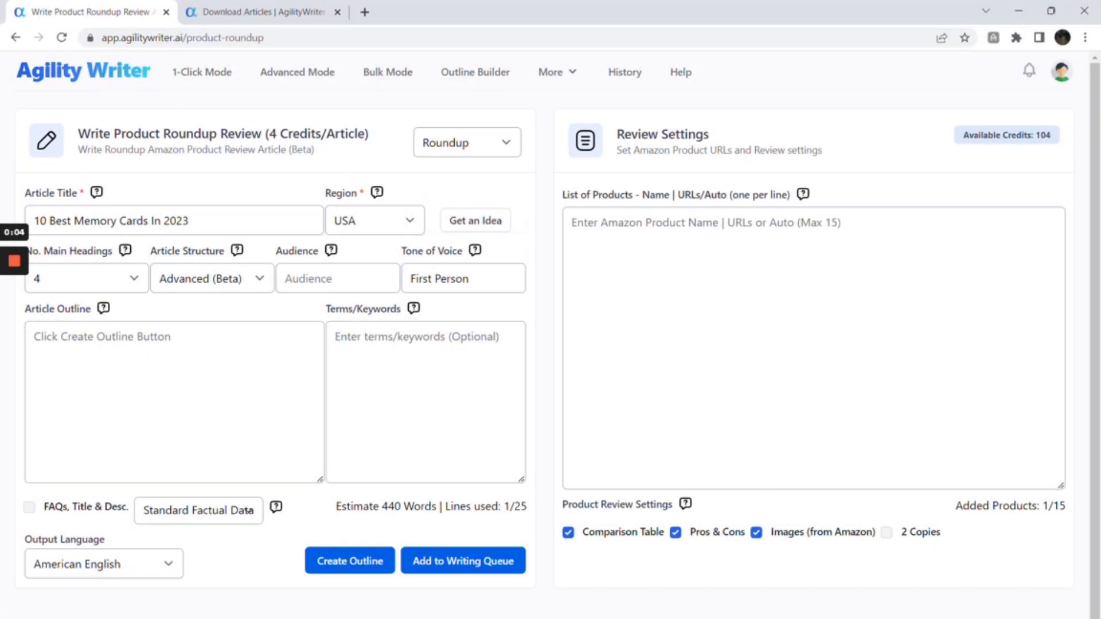
drag(133, 133, 236, 133)
click(253, 171)
mouse_move(100, 194)
triple_click(172, 221)
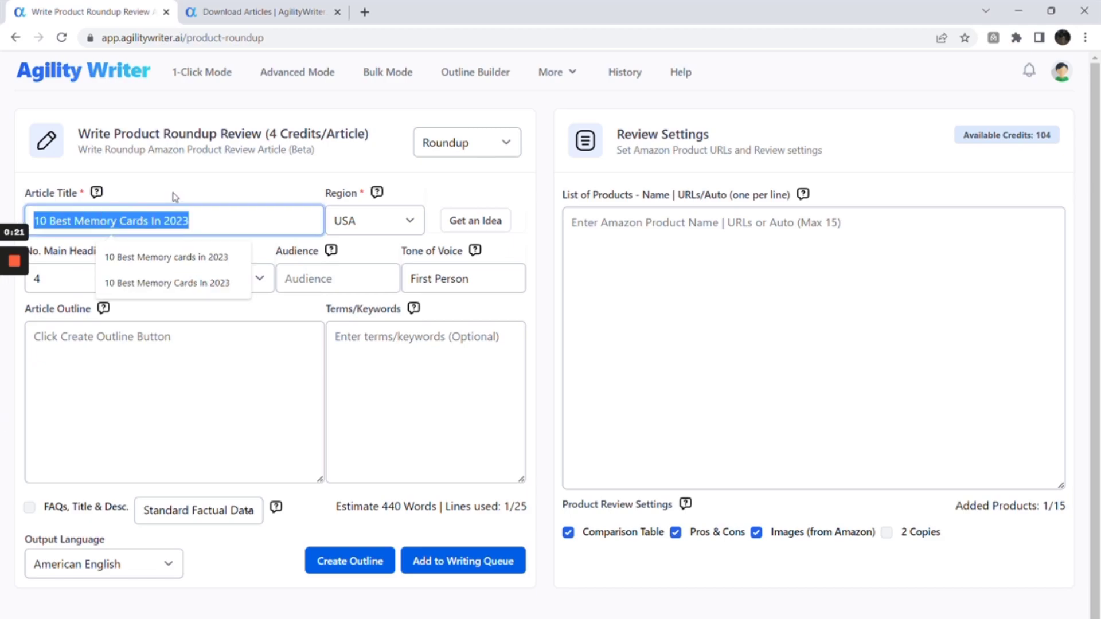
click(198, 197)
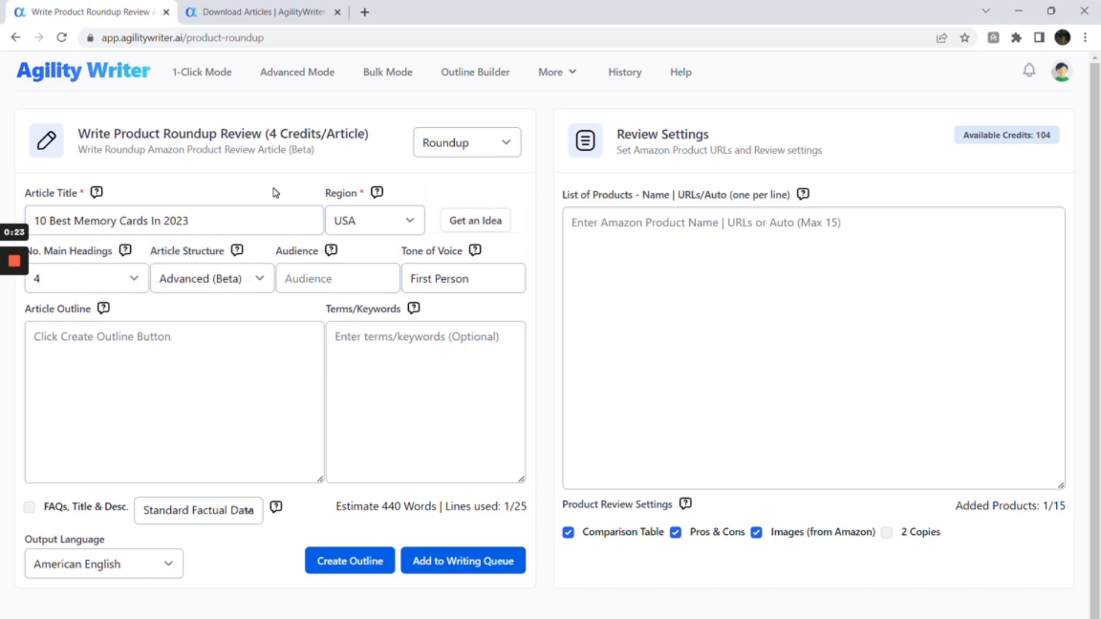
- Keep USA as the region and 4 as the number of main headings
click(382, 222)
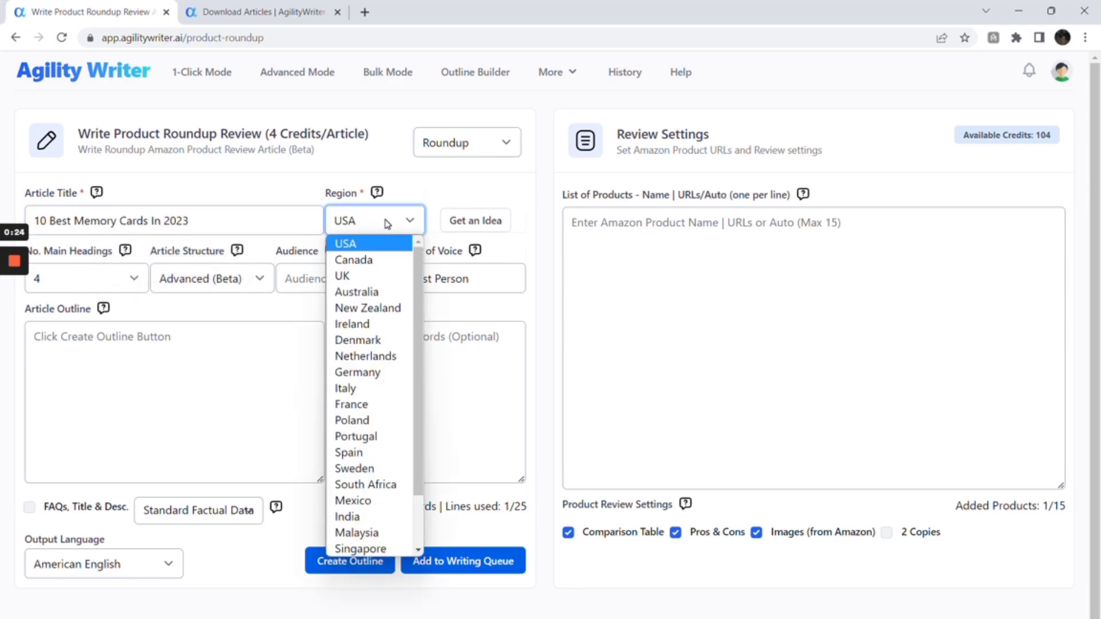
click(385, 249)
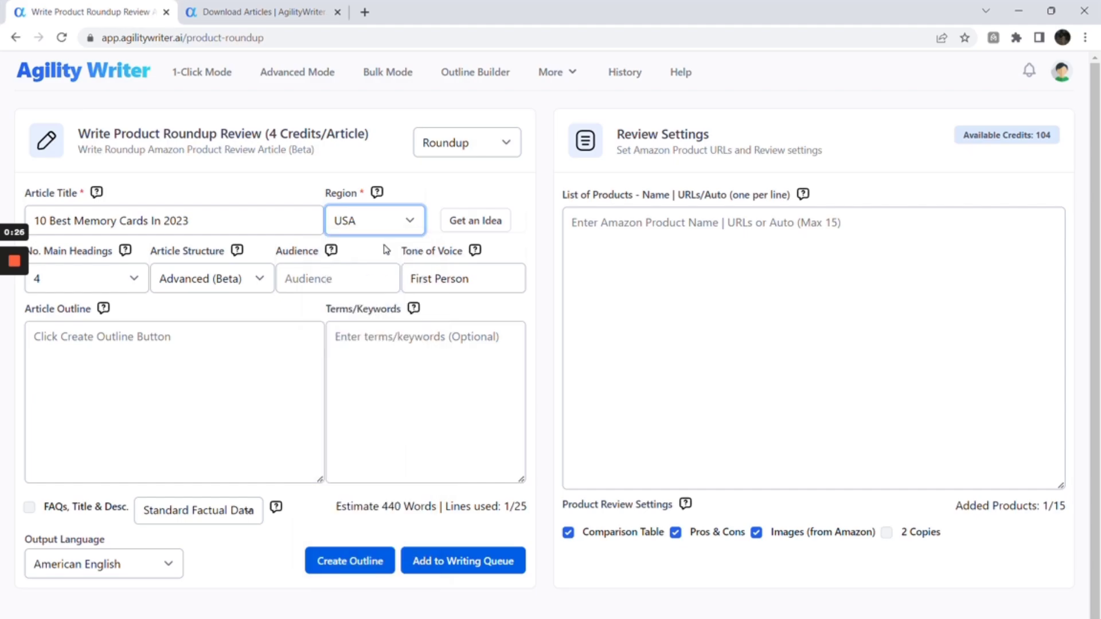
click(417, 196)
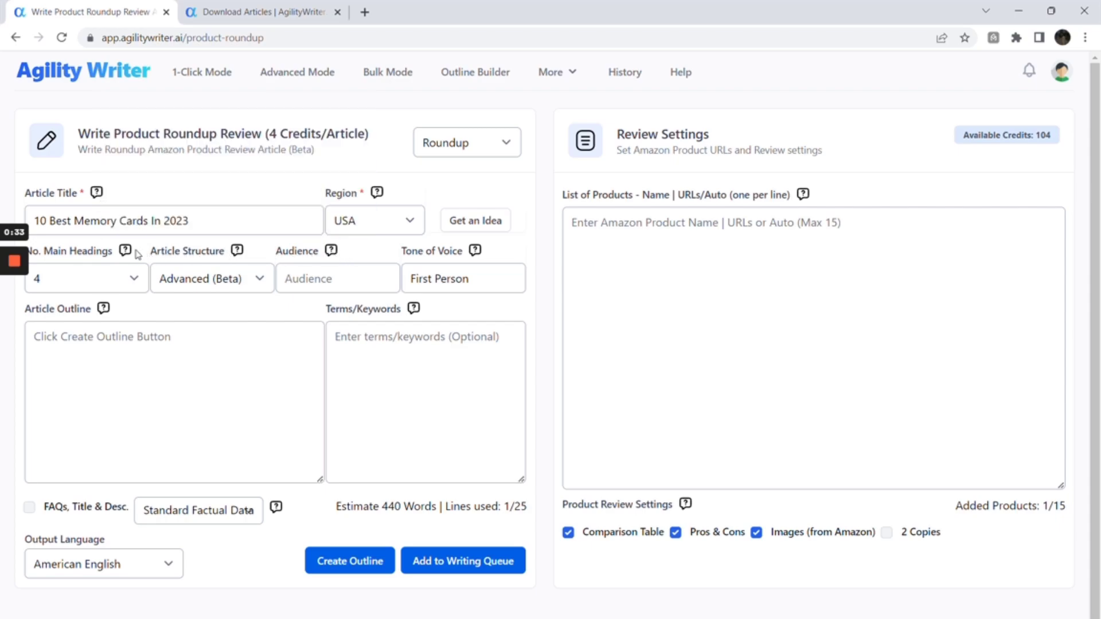
click(133, 279)
click(132, 278)
mouse_move(127, 255)
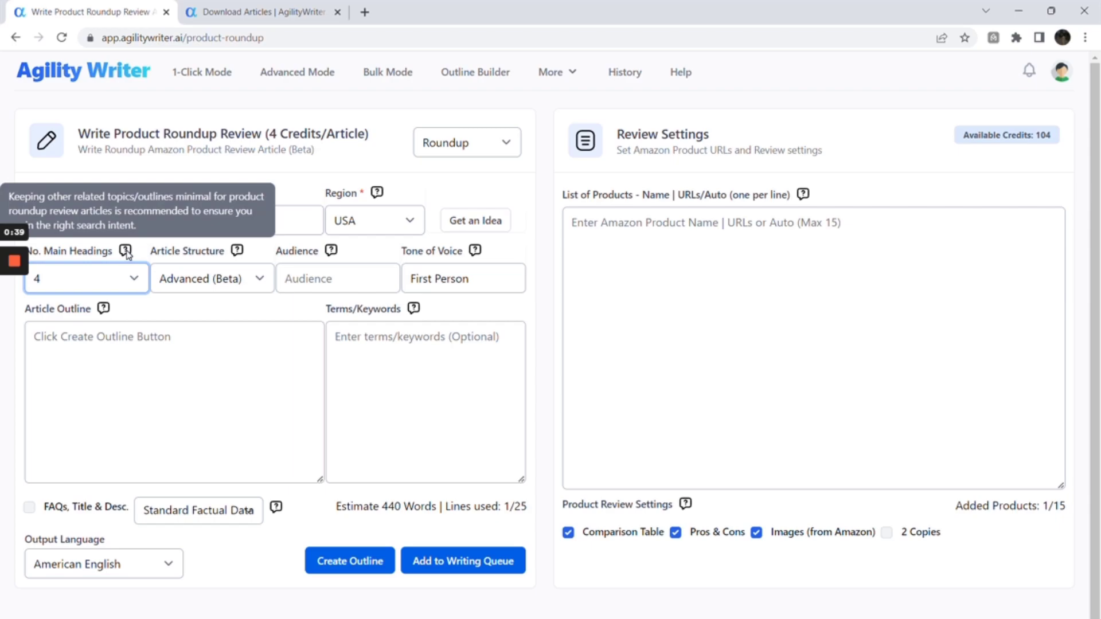
- Keep Advanced (Beta) article structure and Standard Factual Data, then generate the article outline
click(248, 281)
click(242, 304)
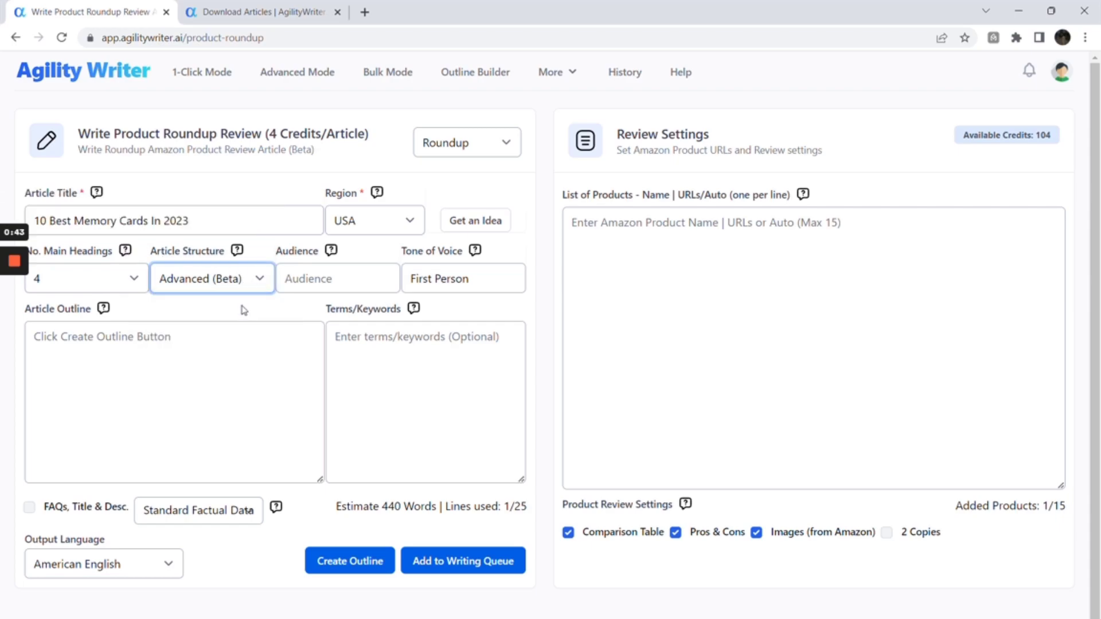
click(545, 273)
click(240, 518)
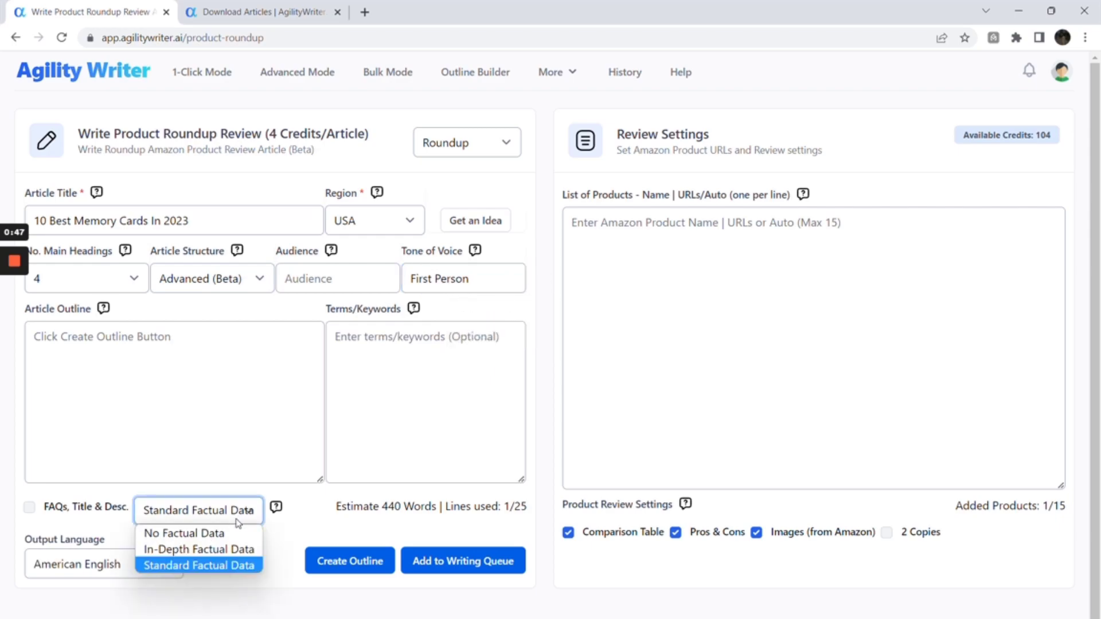
click(236, 565)
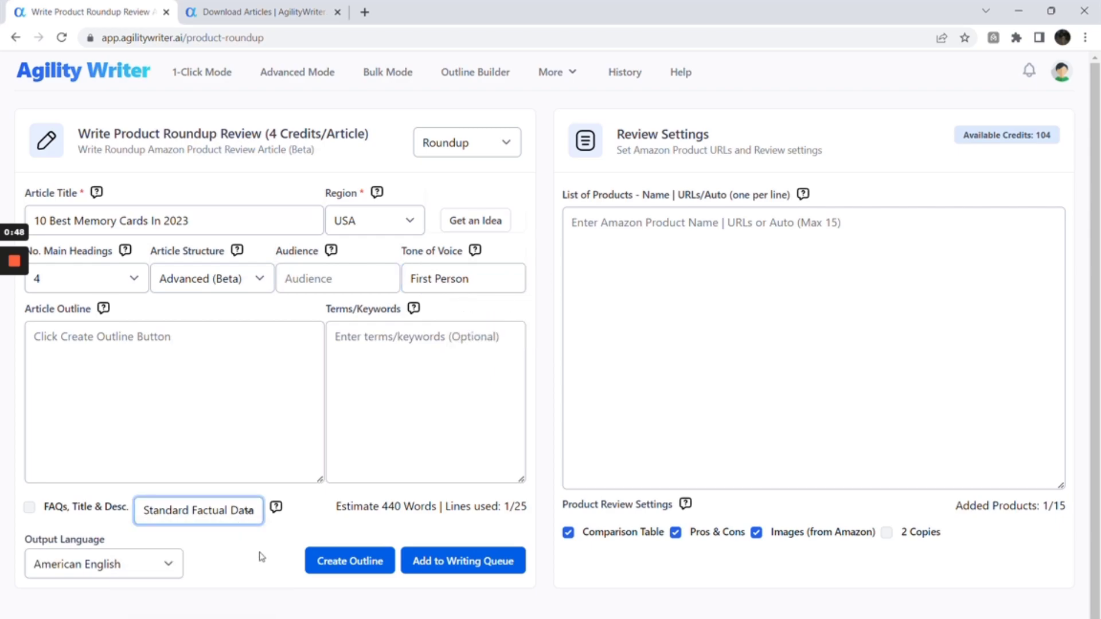
click(361, 563)
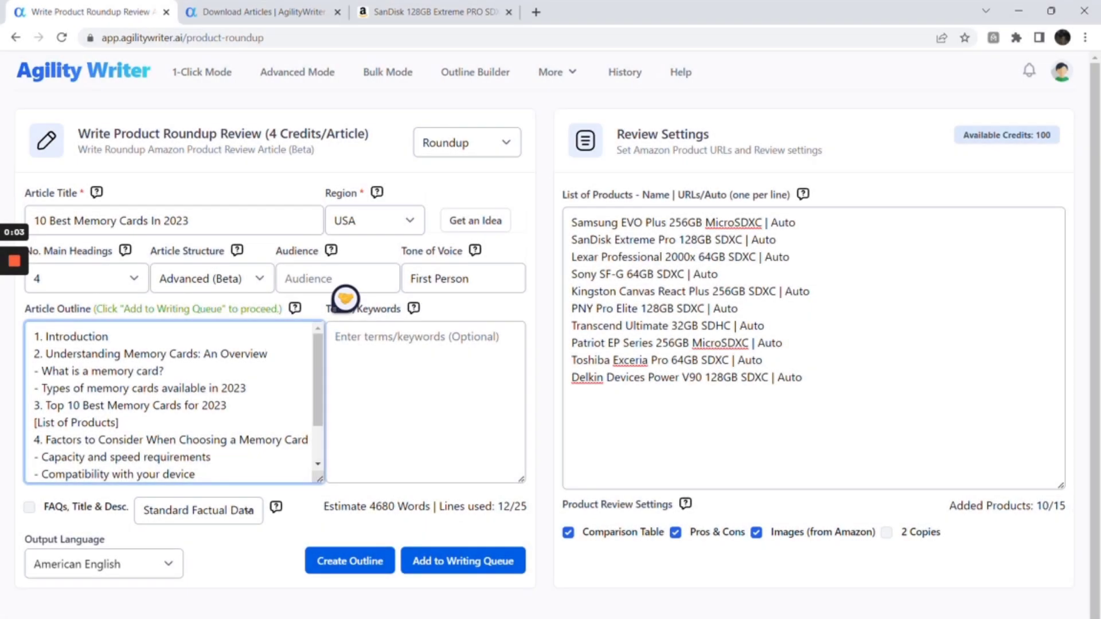
- Delete outline lines 2–4, the 'Understanding Memory Cards: An Overview' section, leaving 10 lines
key(Up)
key(Up)
key(Up)
key(Up)
key(Up)
key(Up)
key(Up)
key(Up)
key(Up)
key(Up)
key(Up)
key(Up)
key(Down)
key(Down)
key(Down)
key(Down)
key(shift+Home)
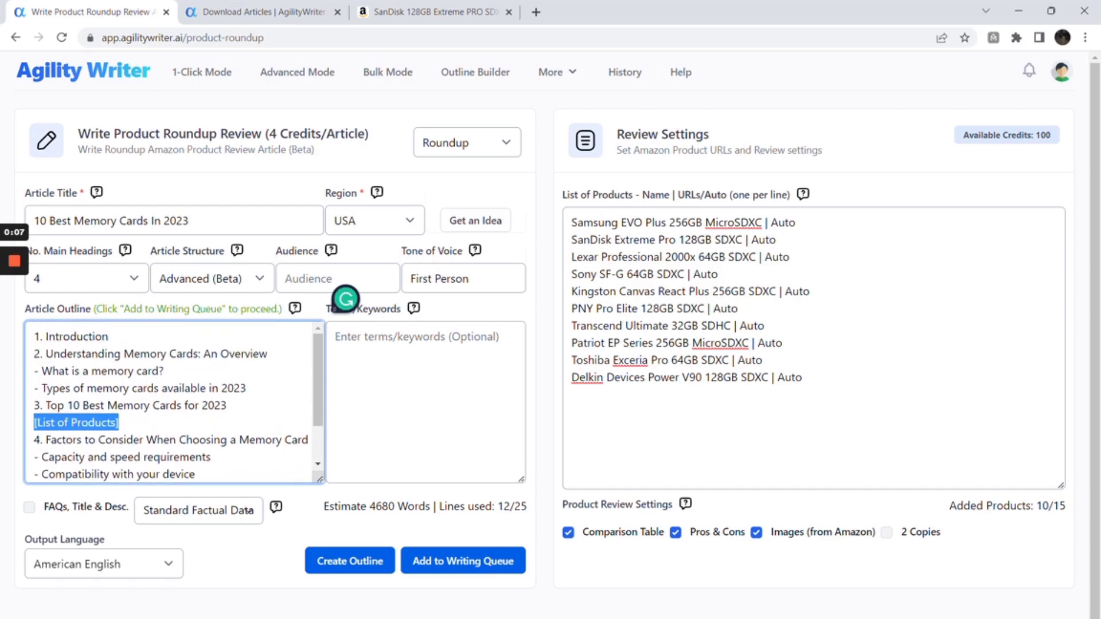
key(End)
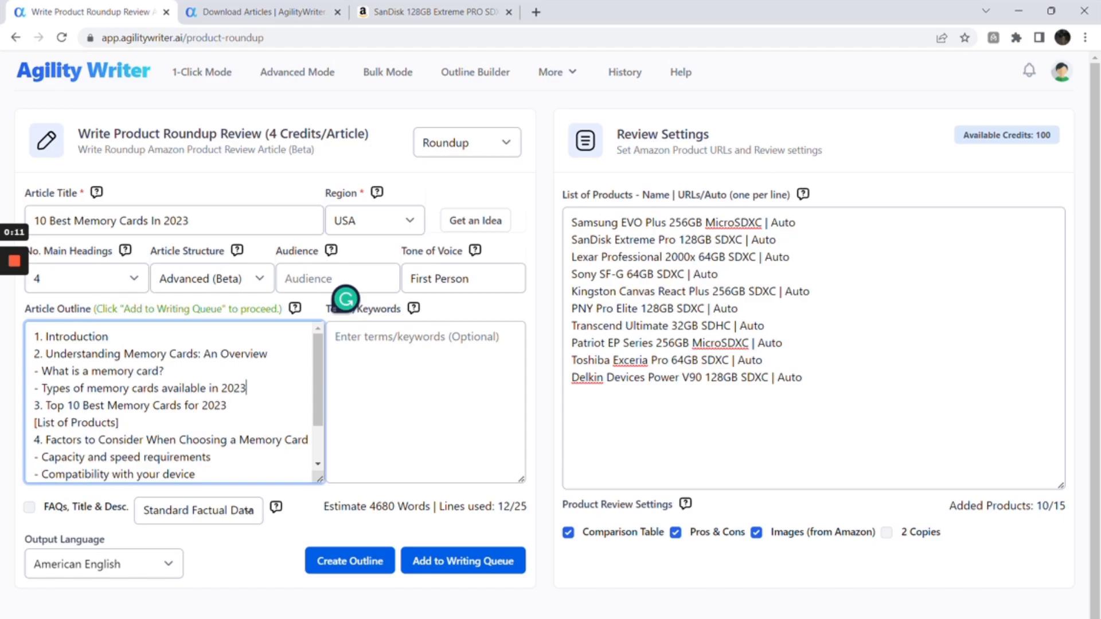
scroll(172, 401, down, 1)
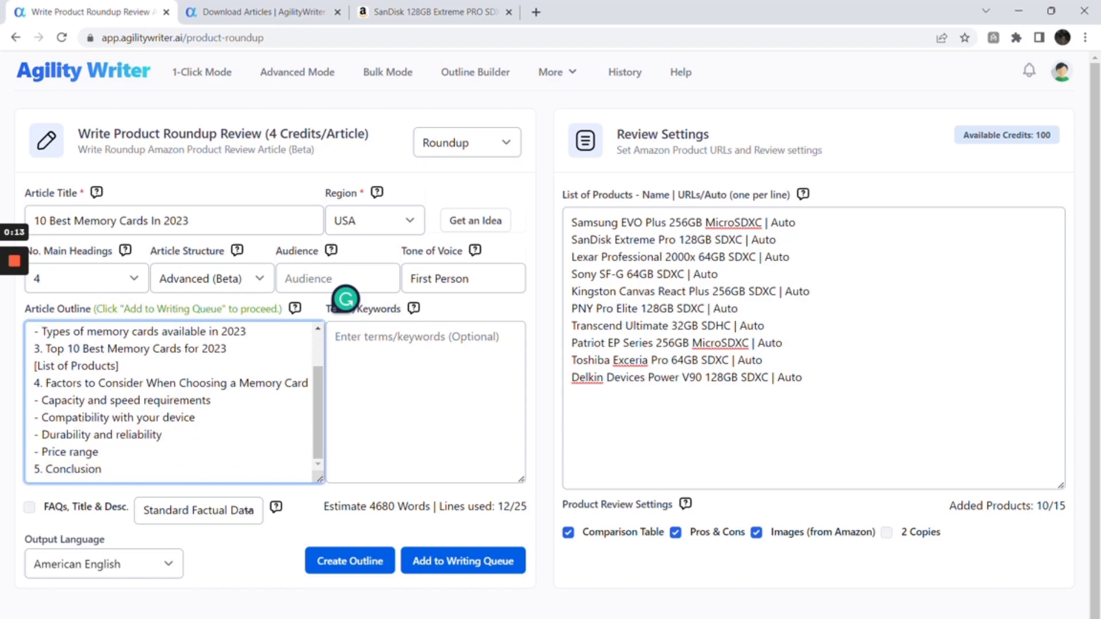
drag(34, 383, 99, 452)
scroll(172, 401, up, 2)
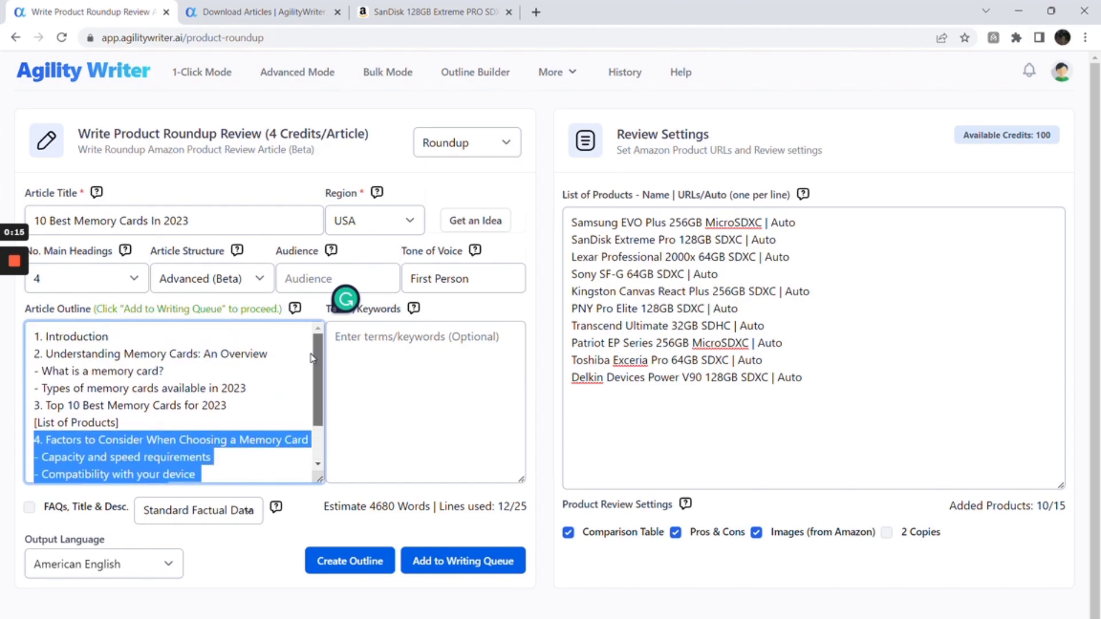
drag(34, 354, 246, 388)
key(BackSpace)
- Select the Auto setting on the SanDisk Extreme Pro 128GB product line
click(670, 291)
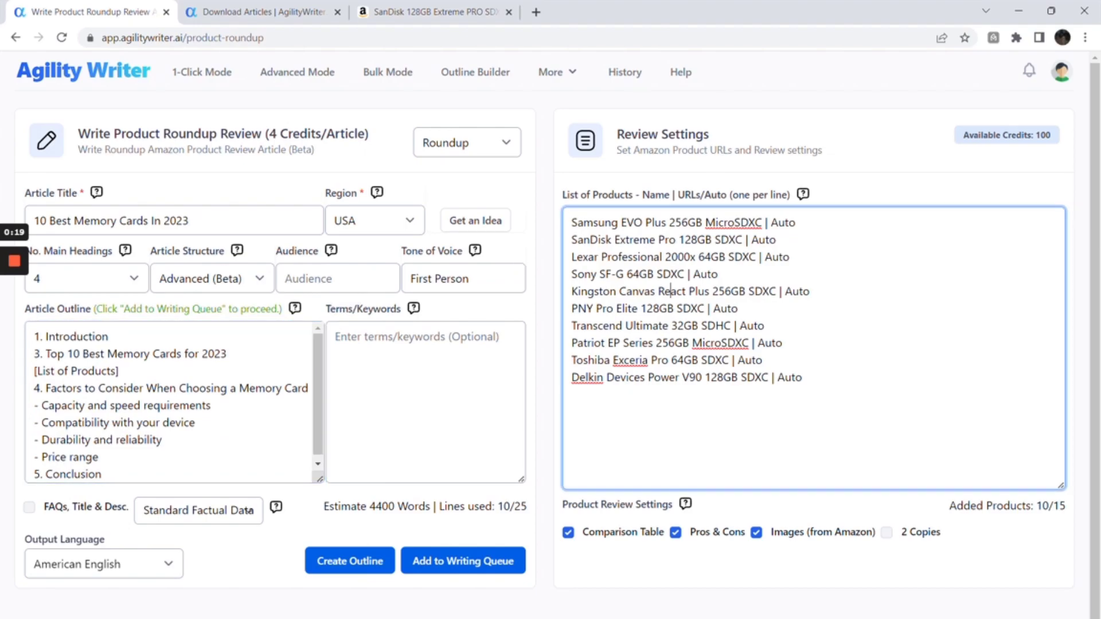
drag(659, 240, 803, 378)
click(802, 378)
double_click(766, 257)
click(772, 257)
double_click(753, 239)
click(747, 240)
double_click(753, 240)
- Copy the SanDisk card's Amazon page address and return to Agility Writer
click(417, 14)
click(397, 39)
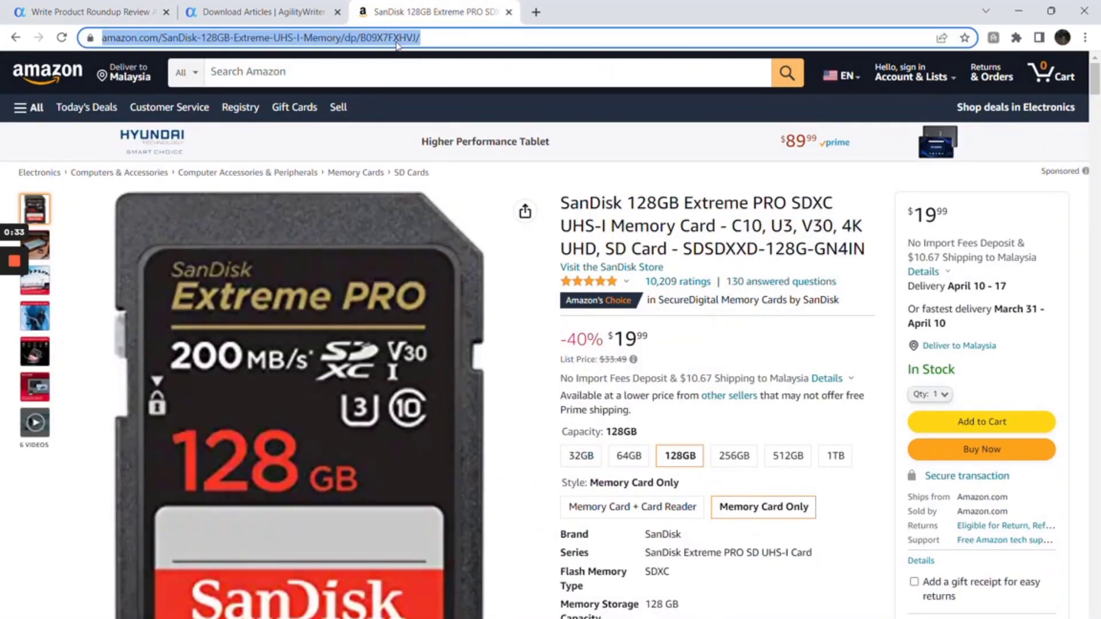
right_click(396, 41)
click(421, 121)
click(86, 14)
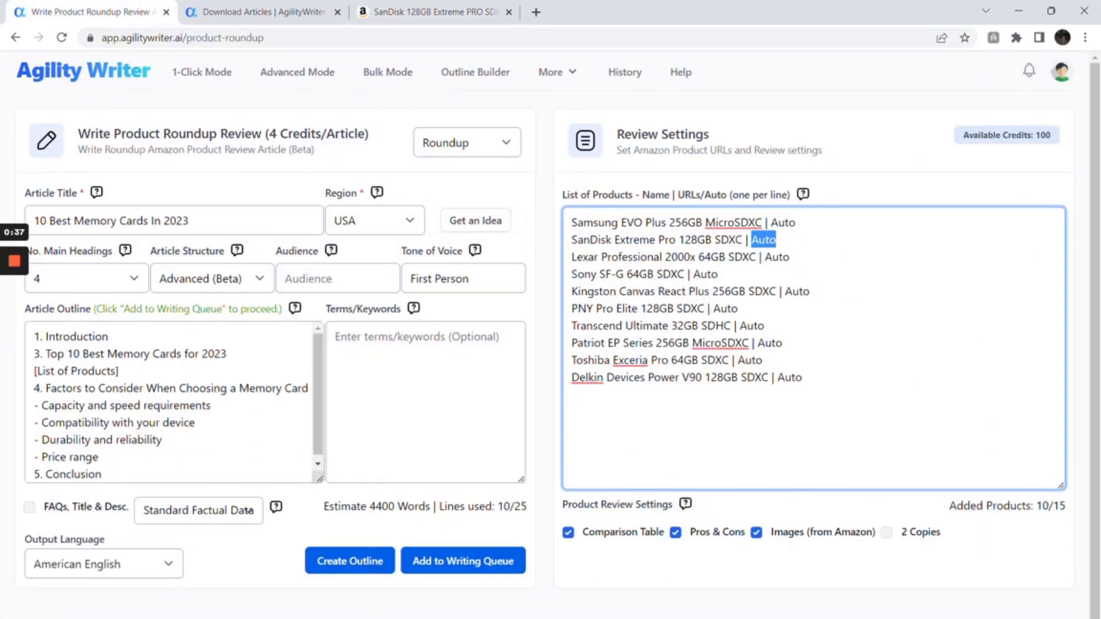
- Replace SanDisk's Auto with its Amazon link and append 'Memory Card' after MicroSDXC on the Samsung line
key(ctrl+v)
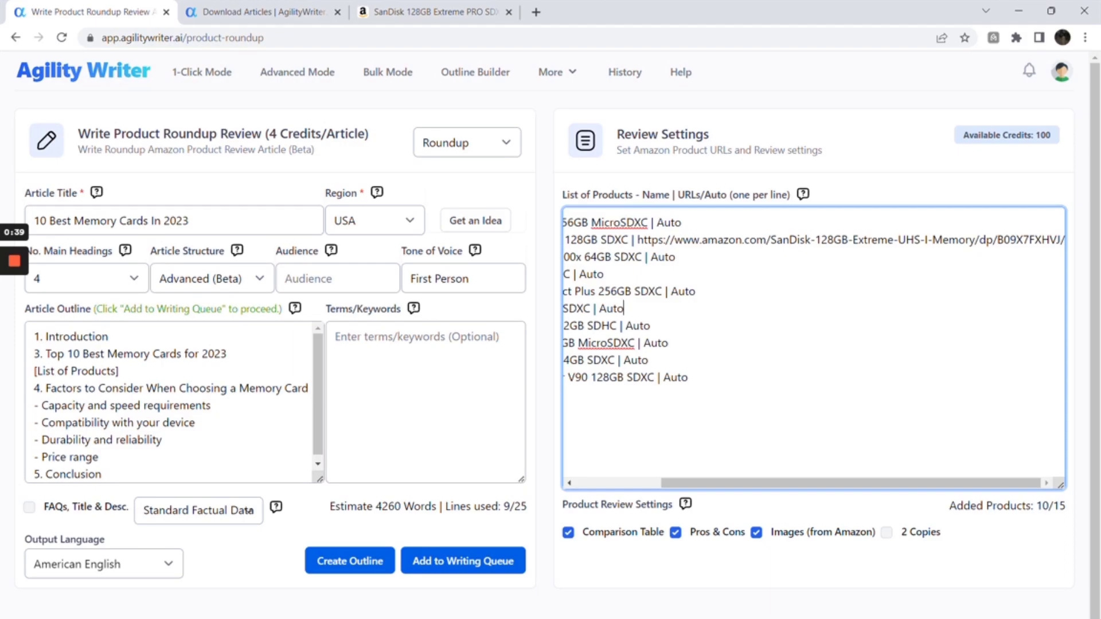
scroll(813, 344, left, 5)
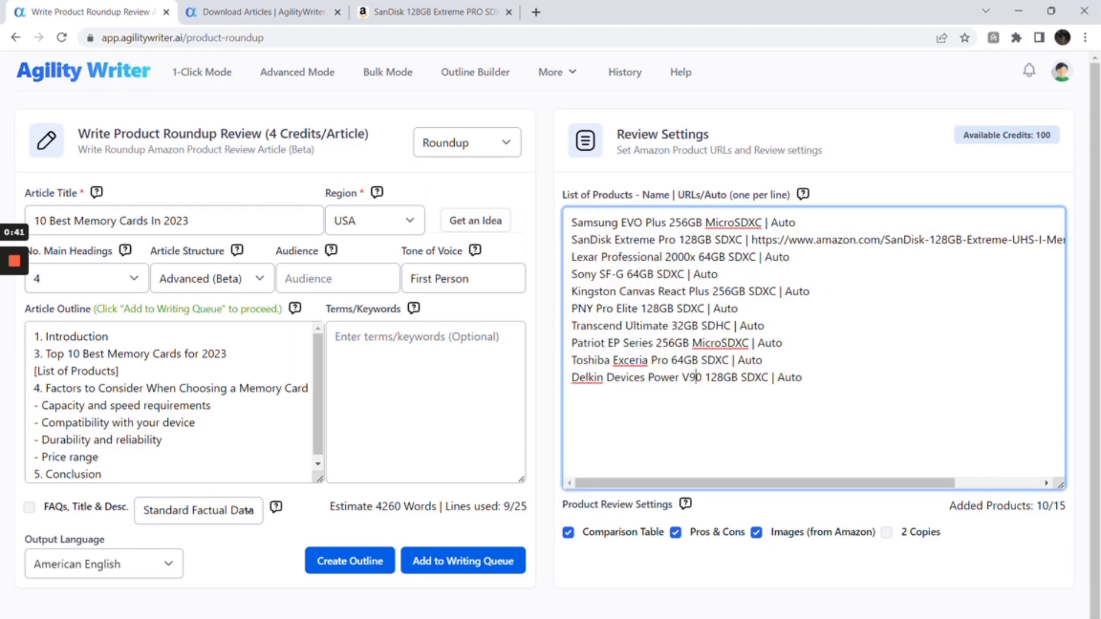
click(182, 354)
key(ctrl+shift+Left)
key(ctrl+shift+Left)
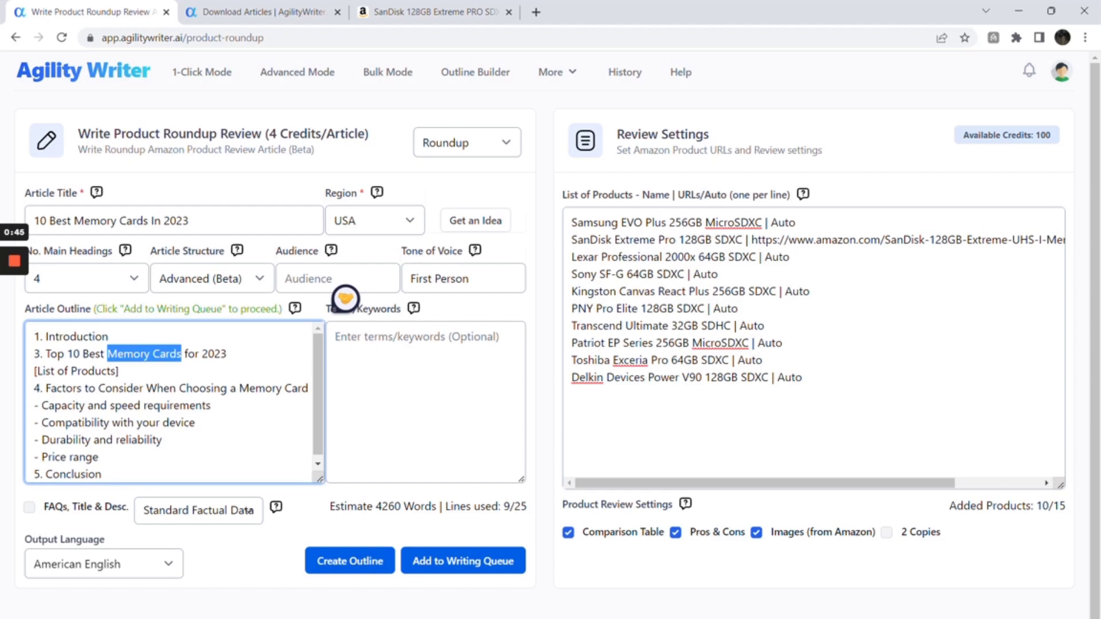
key(ctrl+c)
click(762, 223)
key(ctrl+v)
key(BackSpace)
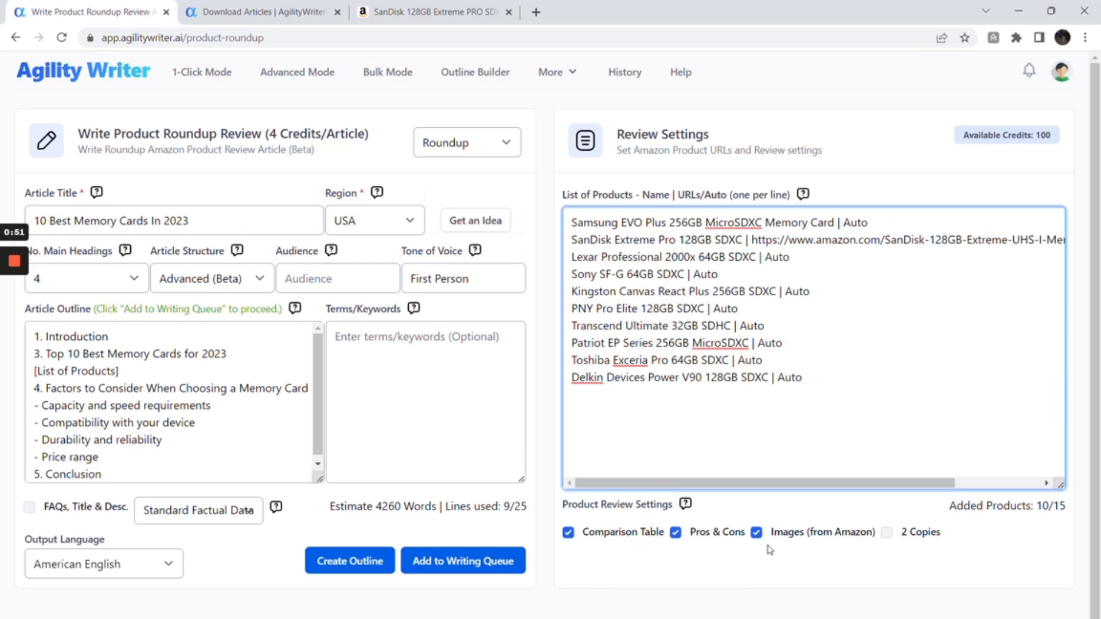
- Leave 2 Copies off and add the ten-product memory card roundup to the writing queue
click(816, 549)
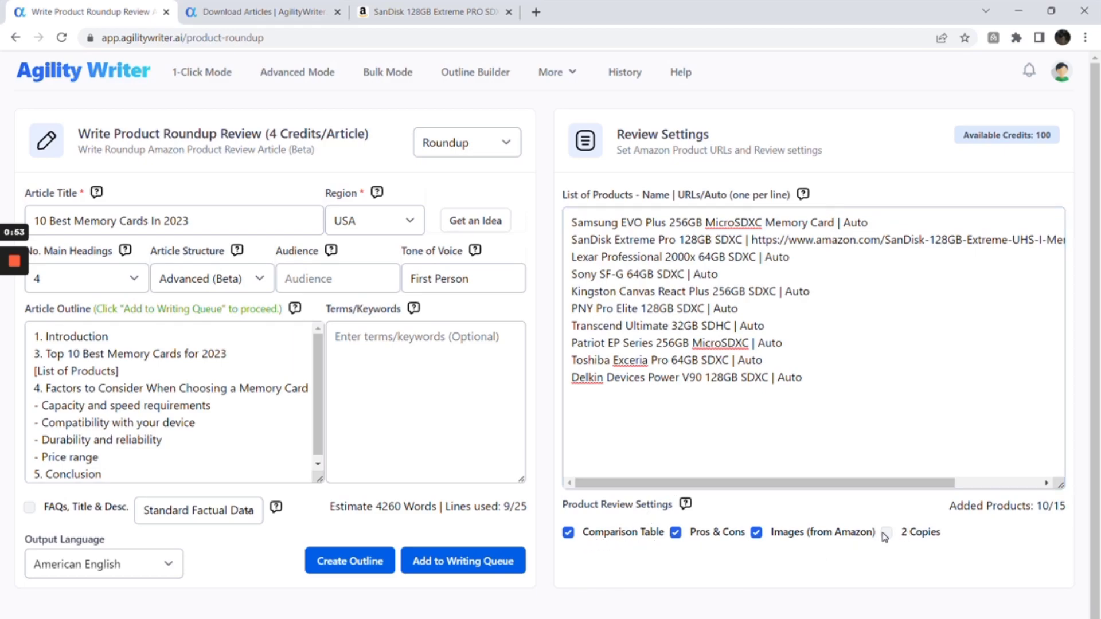
click(886, 533)
click(886, 533)
click(853, 487)
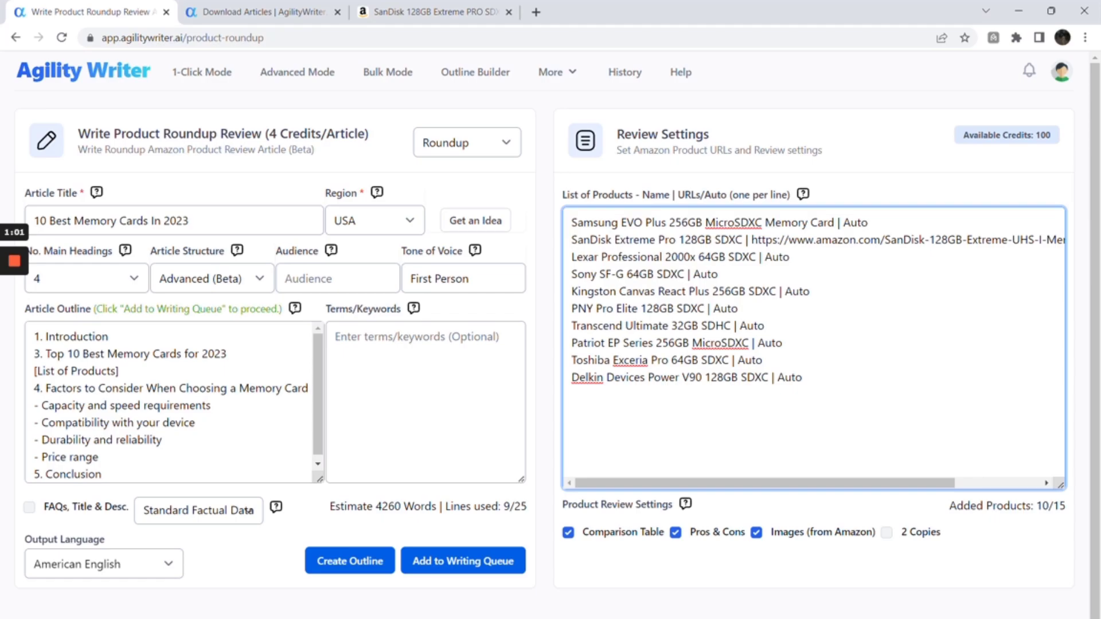
click(408, 519)
click(453, 565)
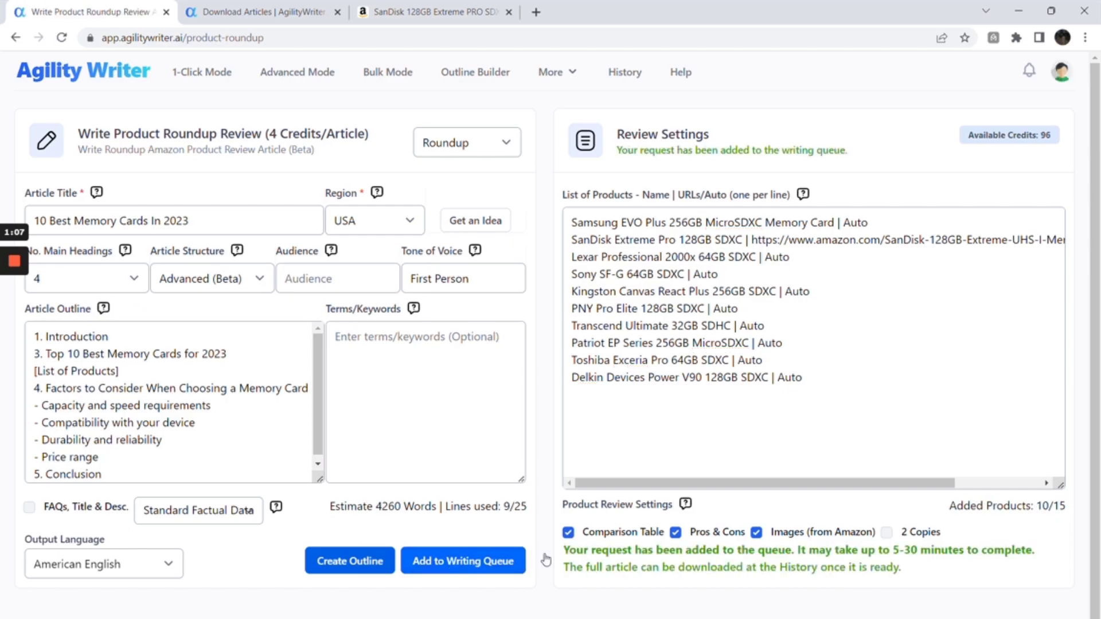
drag(588, 550, 987, 579)
click(957, 574)
- Refresh the Download Articles history to show '10 Best Memory Cards In 2023' complete at 6641 words
click(301, 10)
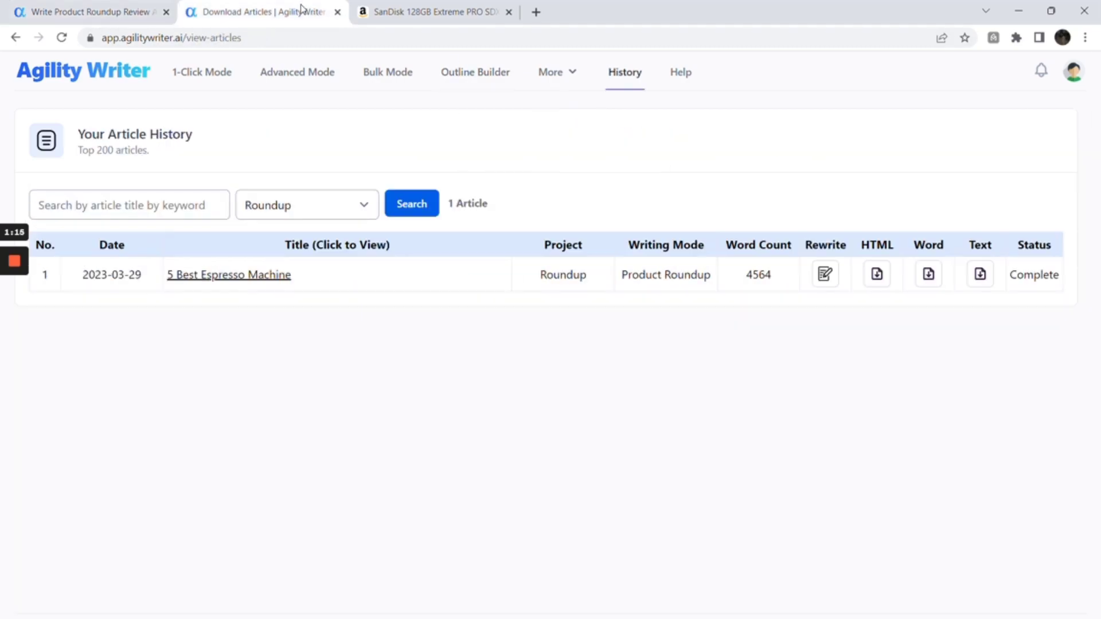
click(422, 205)
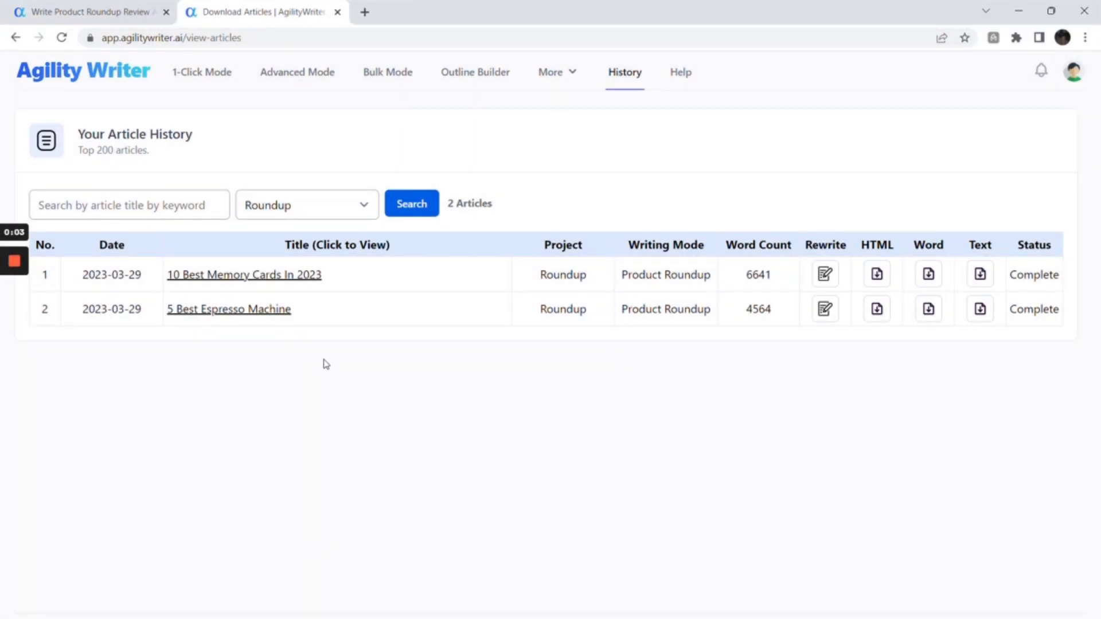
- Open '10 Best Memory Cards In 2023' from the history and read it from Introduction to Conclusion
click(314, 282)
scroll(355, 291, down, 4)
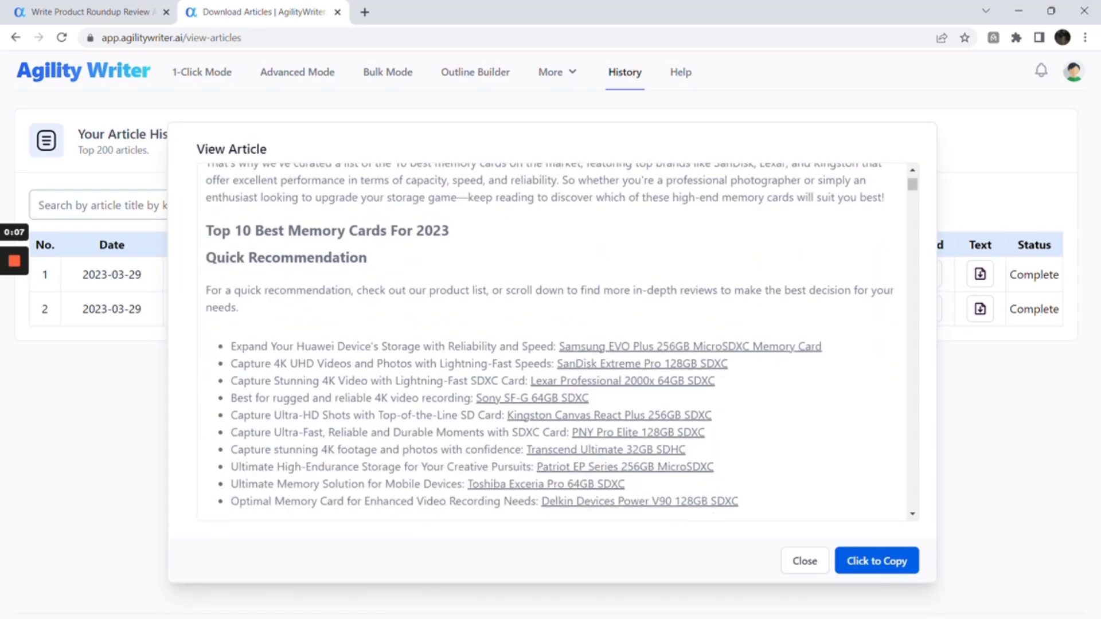
scroll(618, 237, down, 3)
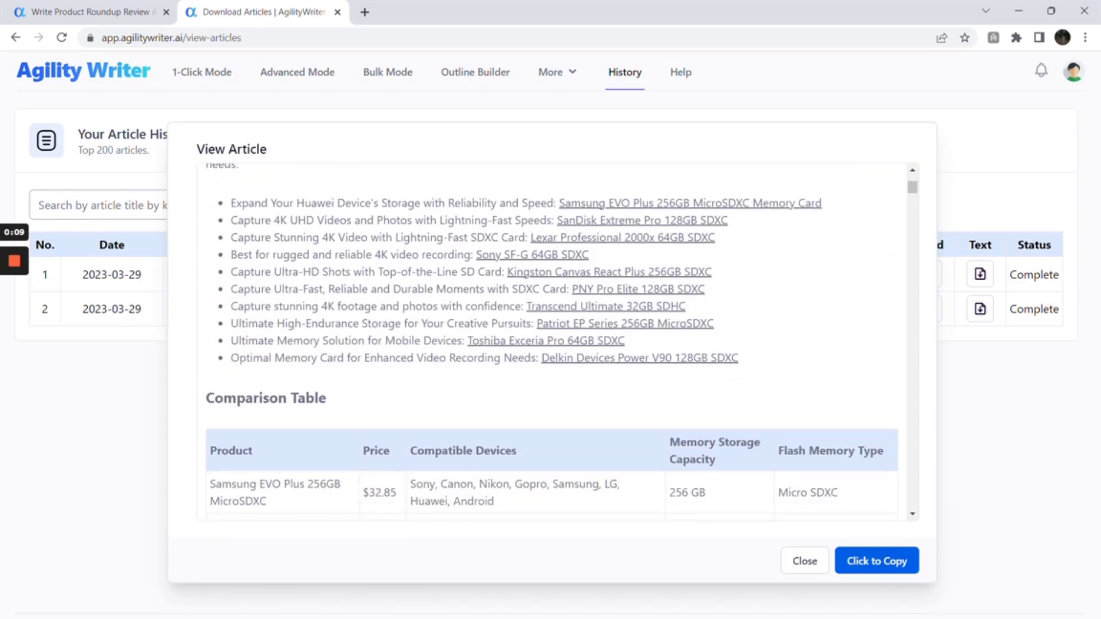
scroll(688, 269, down, 4)
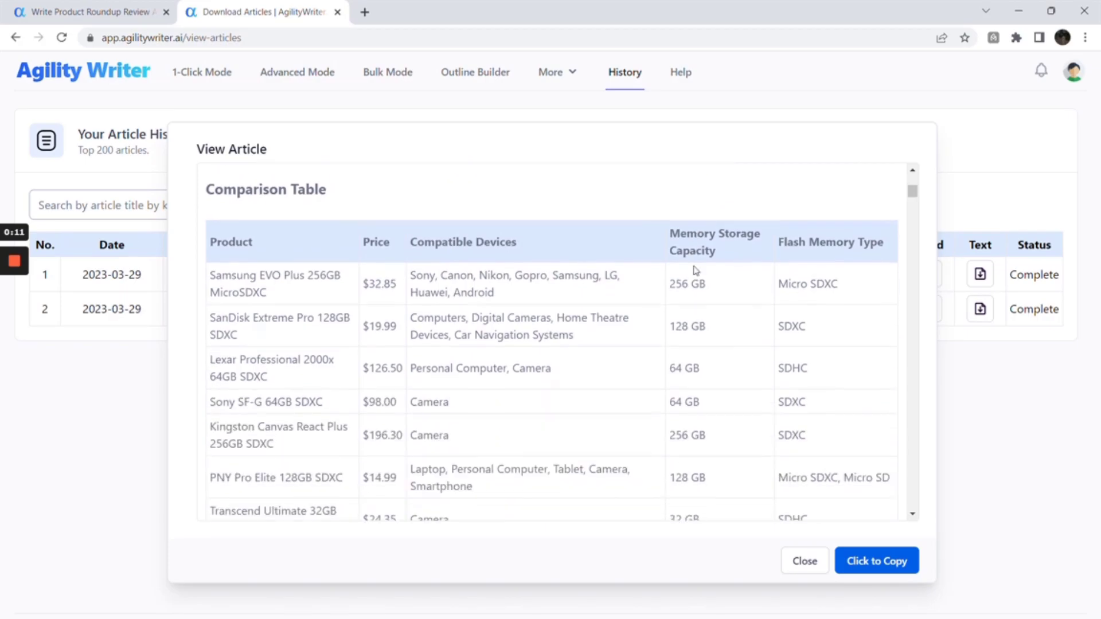
scroll(680, 269, down, 6)
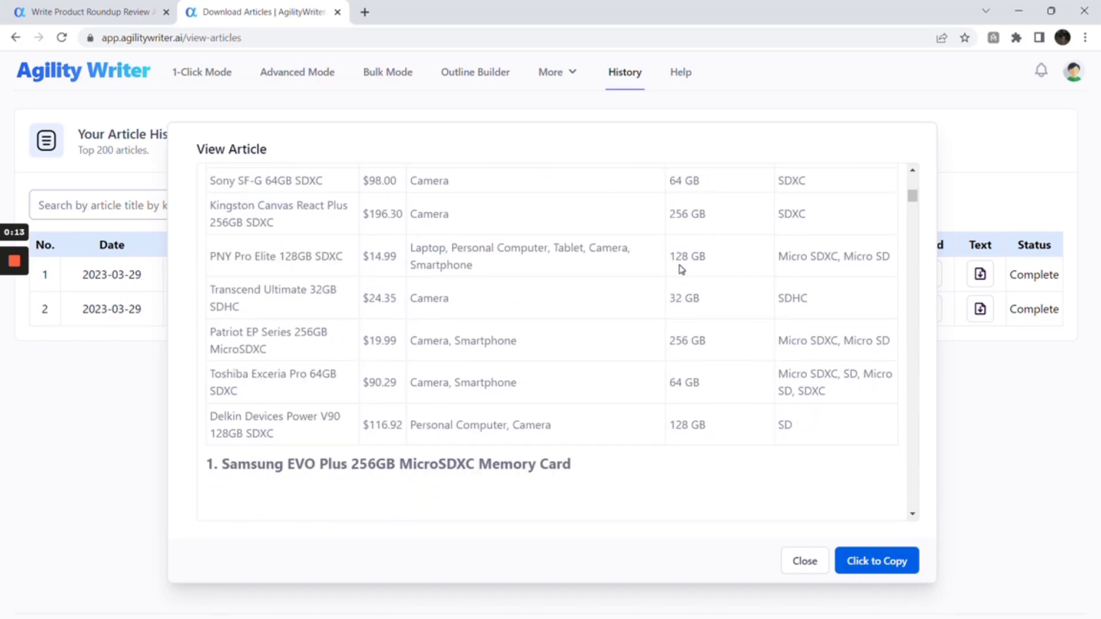
scroll(680, 270, down, 8)
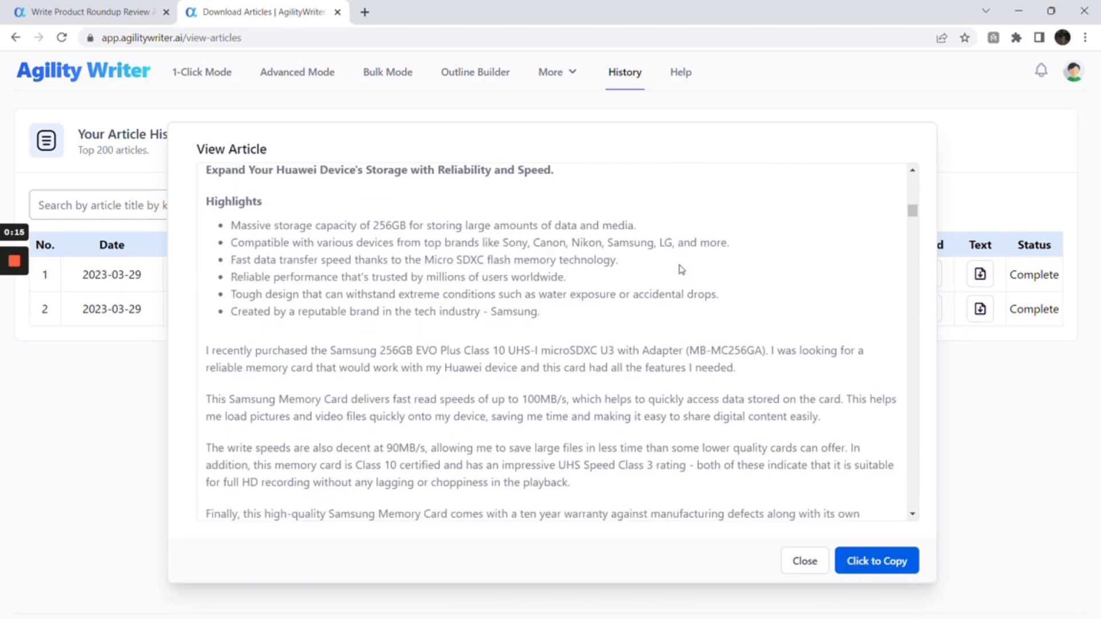
scroll(490, 291, up, 3)
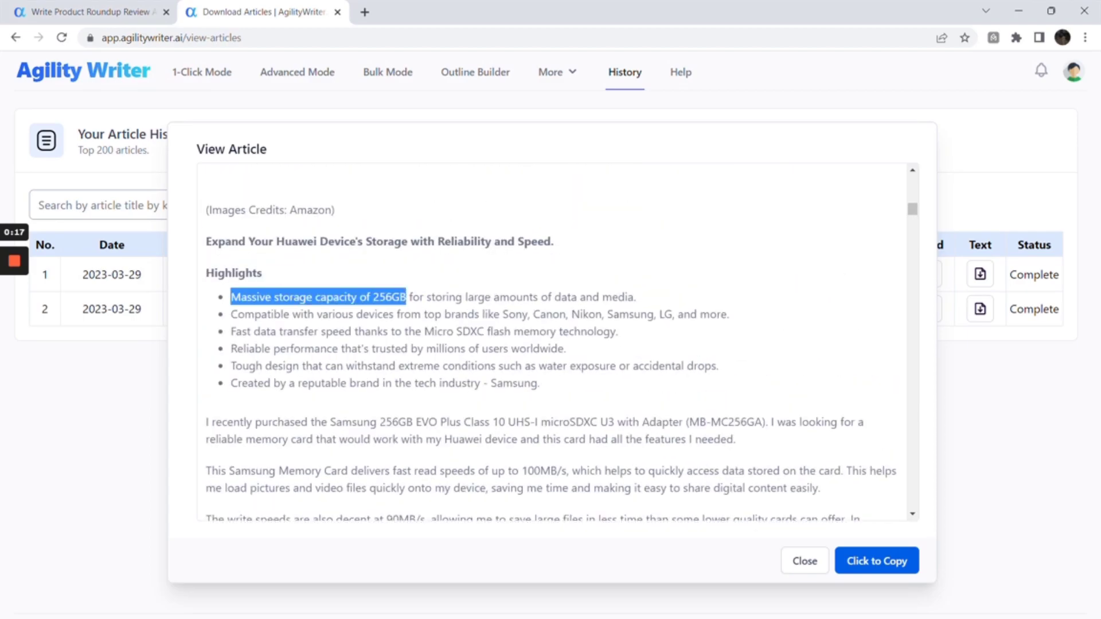
scroll(550, 344, down, 8)
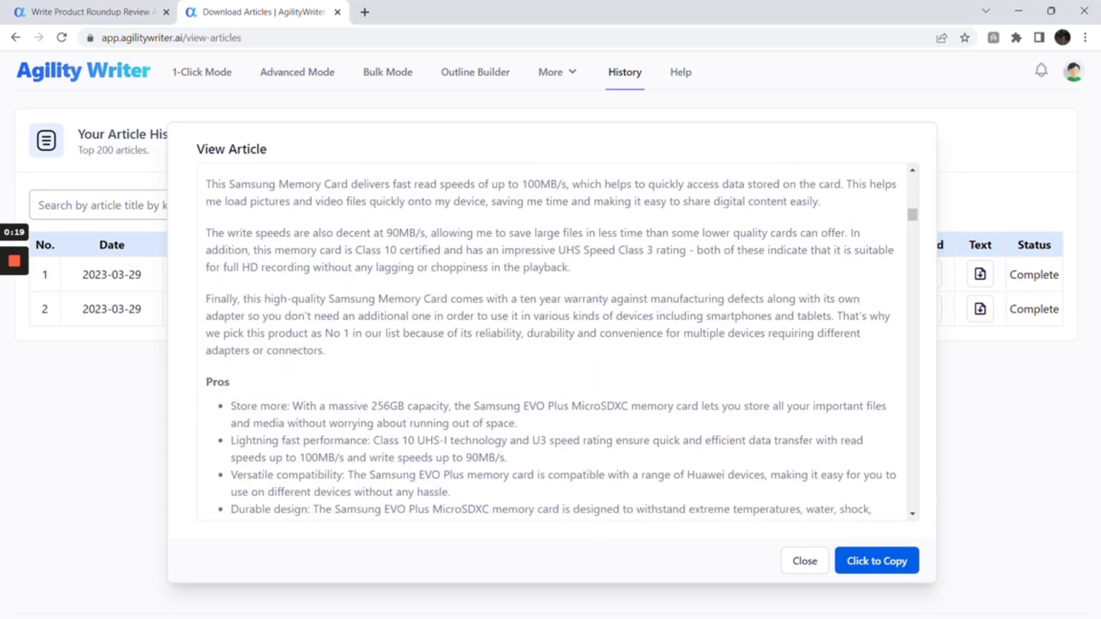
scroll(541, 337, down, 5)
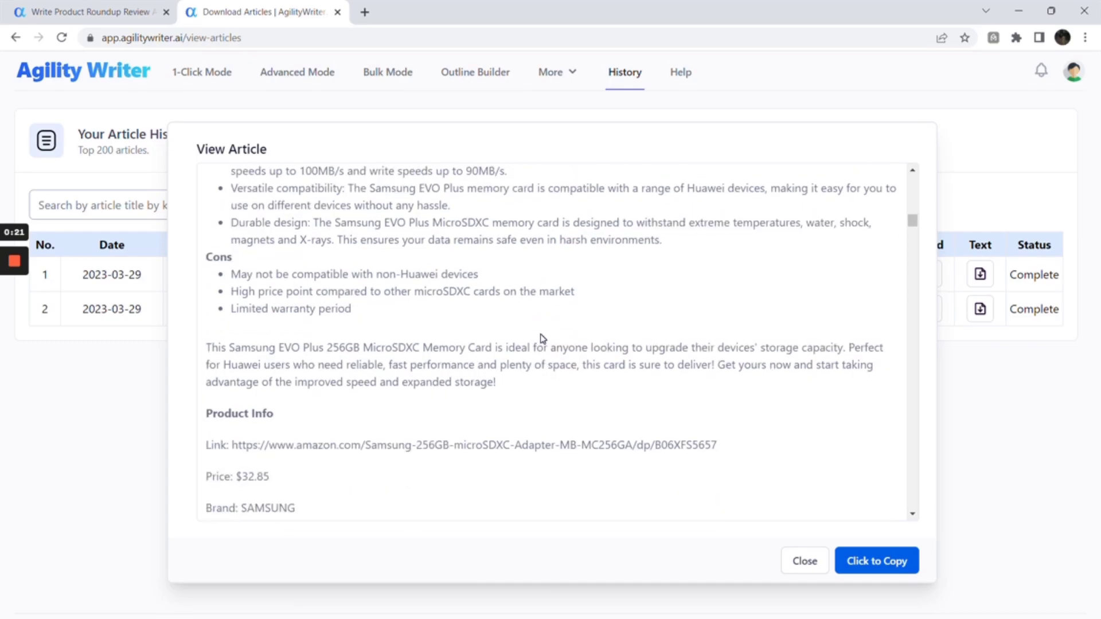
scroll(541, 337, down, 2)
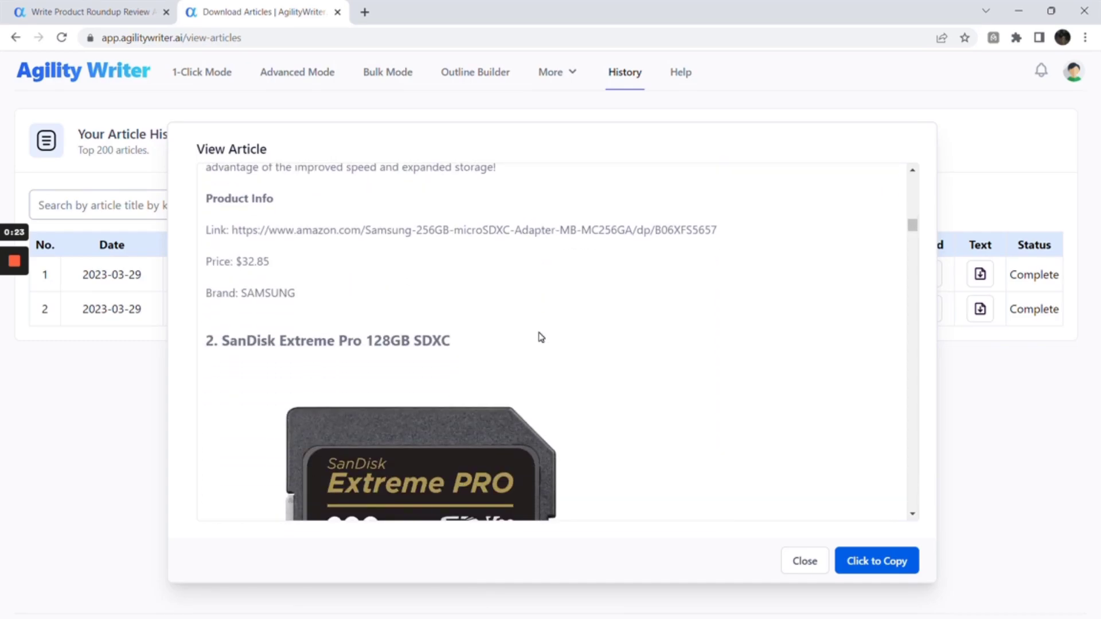
scroll(541, 337, down, 10)
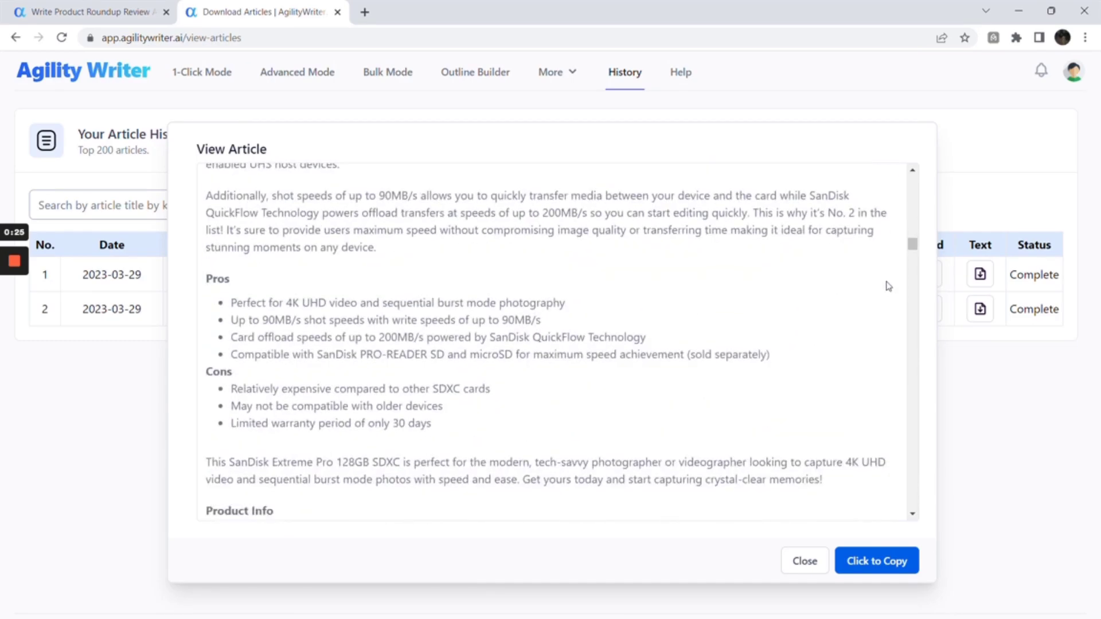
scroll(911, 278, down, 15)
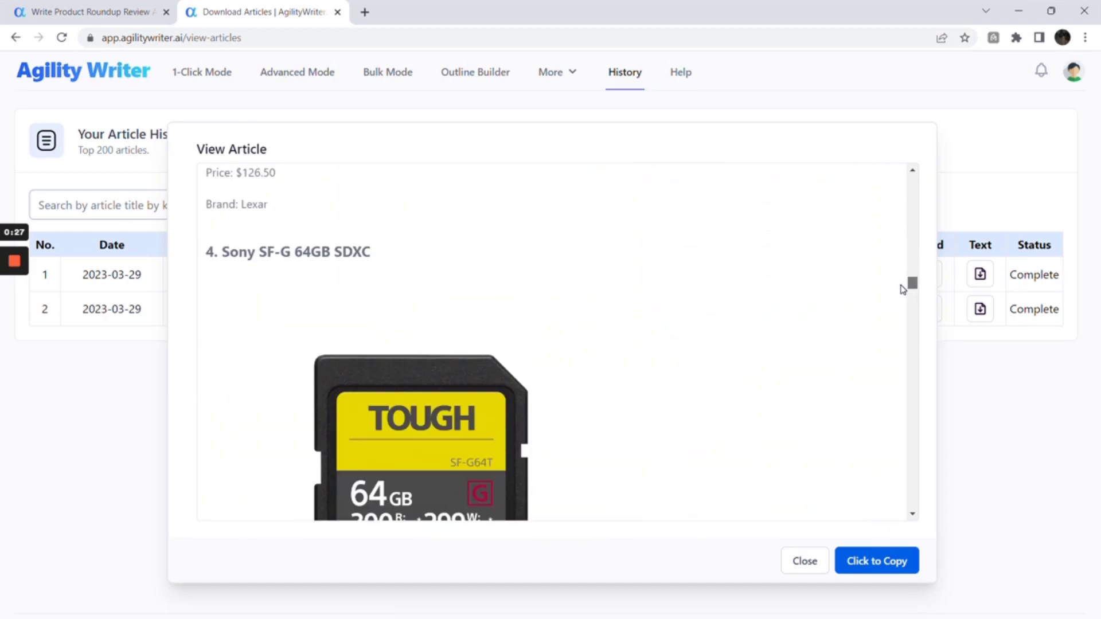
scroll(901, 287, down, 15)
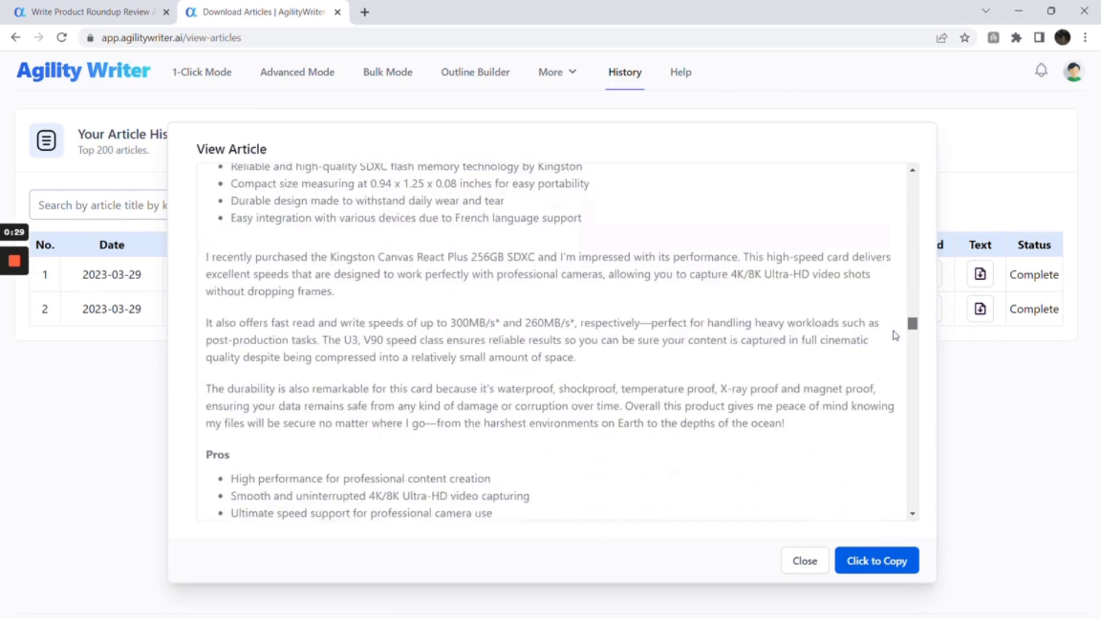
scroll(894, 341, down, 20)
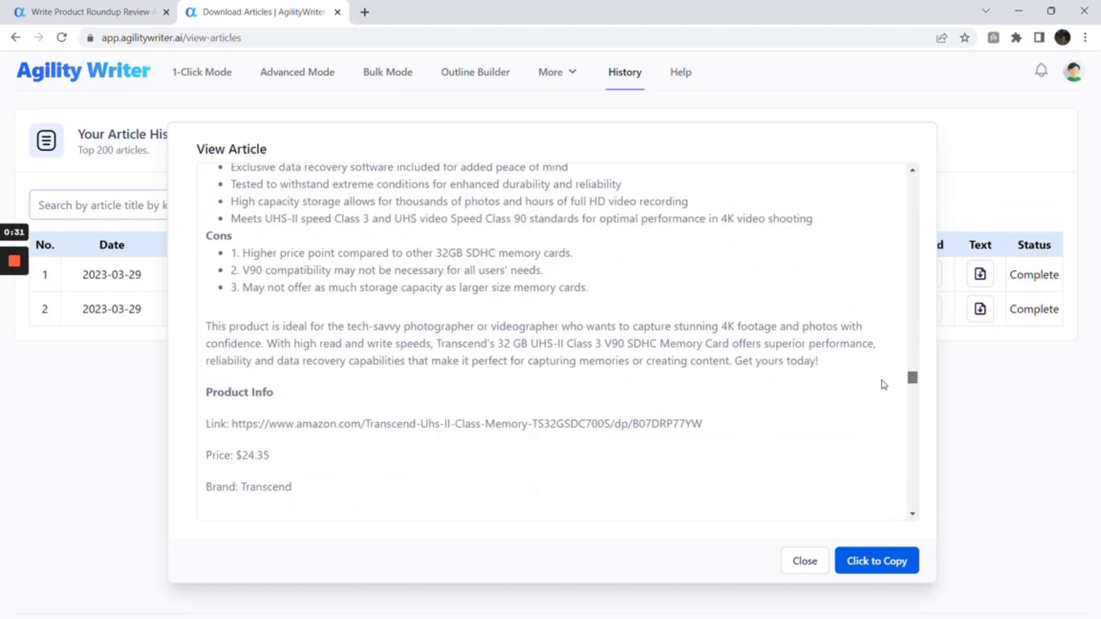
scroll(883, 385, down, 20)
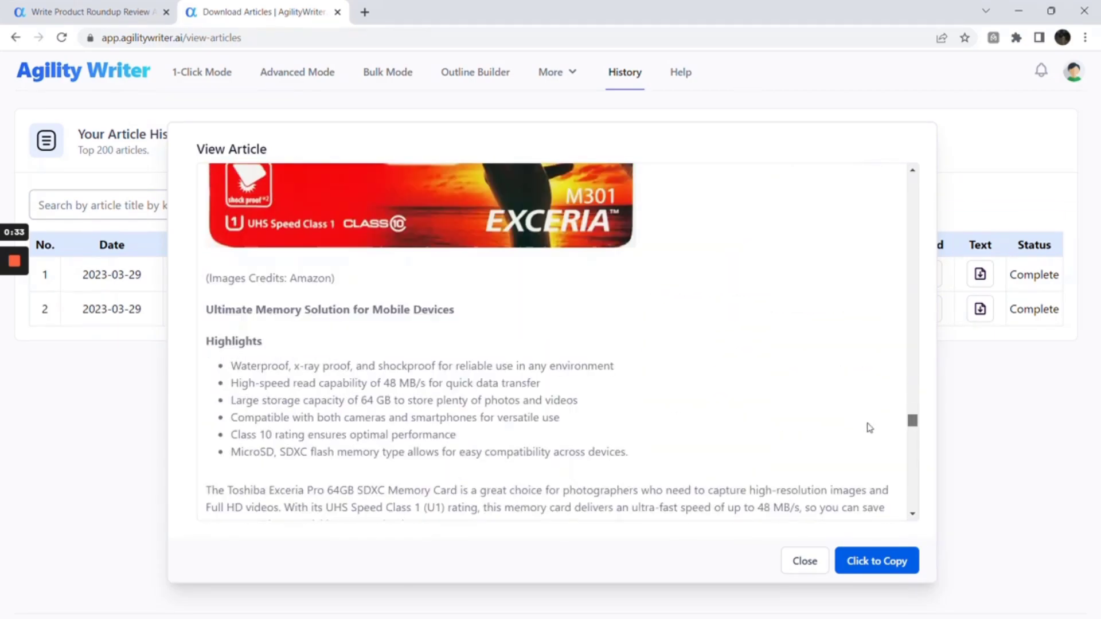
scroll(869, 428, down, 20)
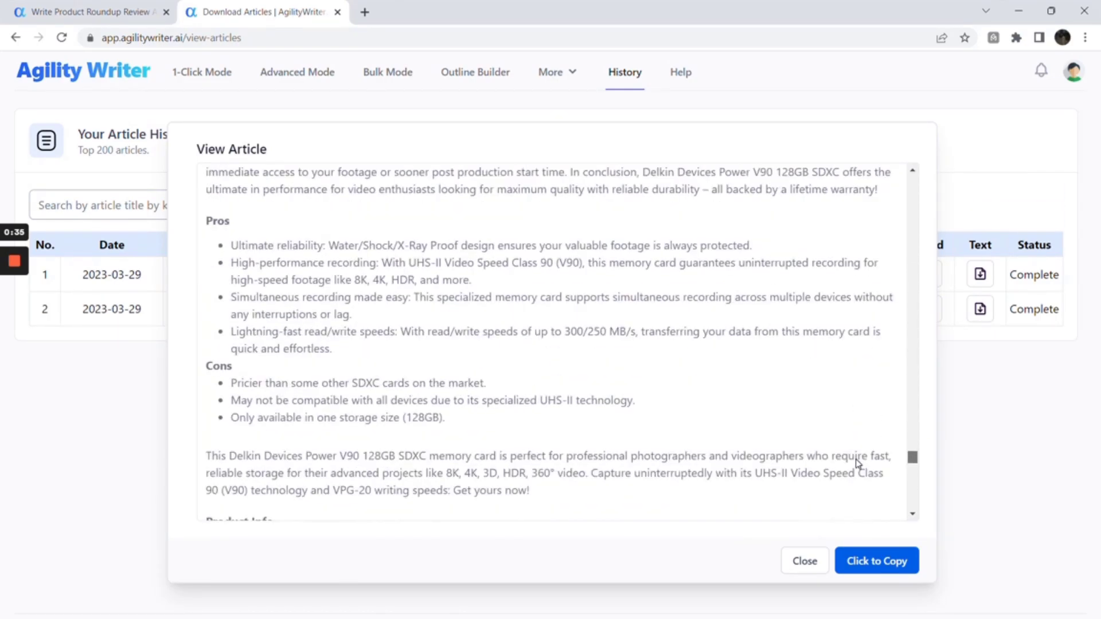
scroll(857, 465, down, 20)
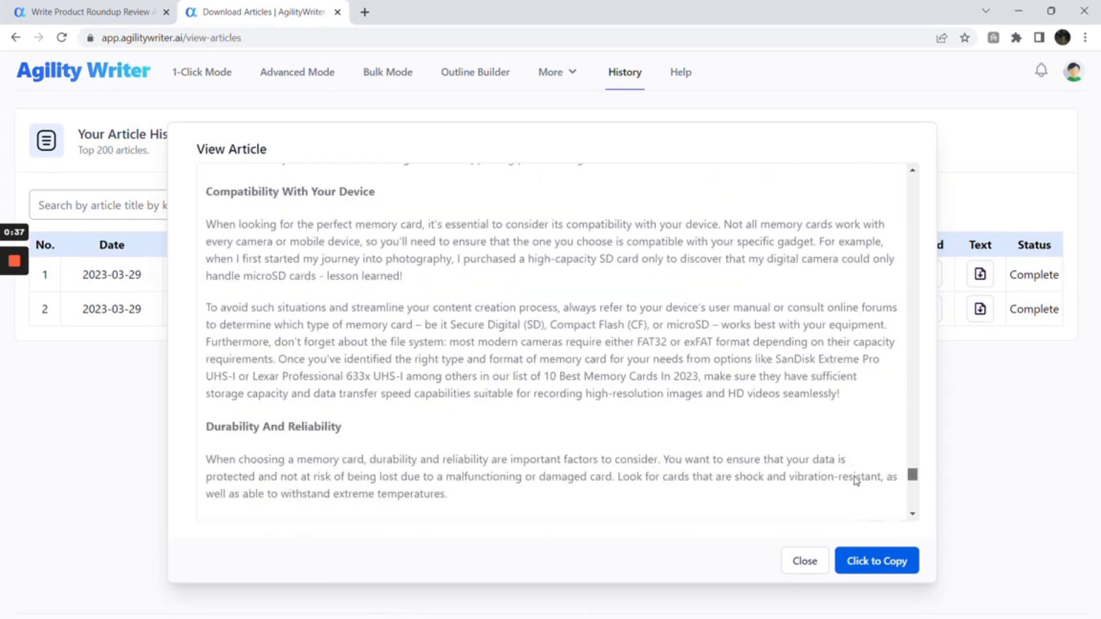
scroll(856, 481, down, 15)
scroll(853, 493, up, 5)
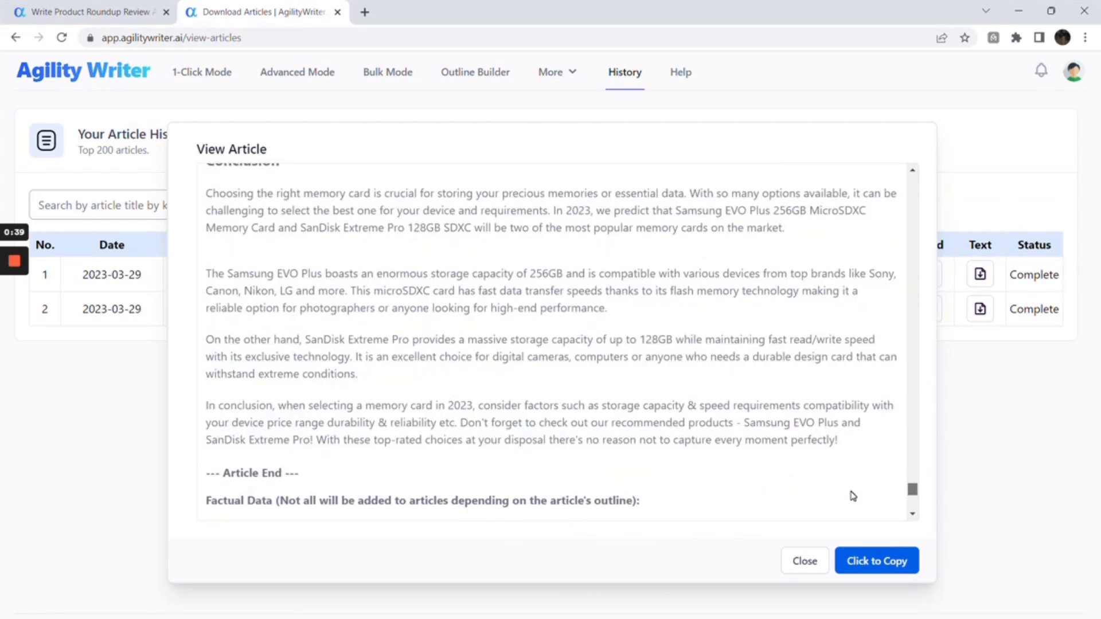
drag(372, 273, 602, 319)
- Clear the partial highlight and select the whole article text from the end up to the title
click(625, 326)
drag(846, 449, 206, 193)
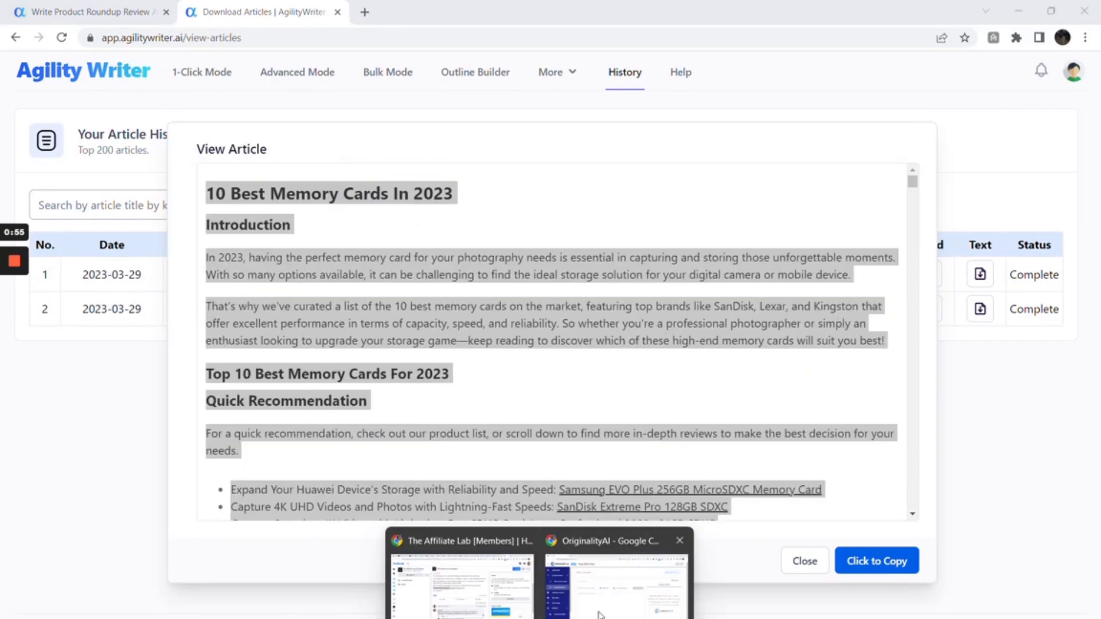
- Paste the article into Originality.AI and scan it, confirming 5022 words and 94% Original
click(562, 573)
key(ctrl+v)
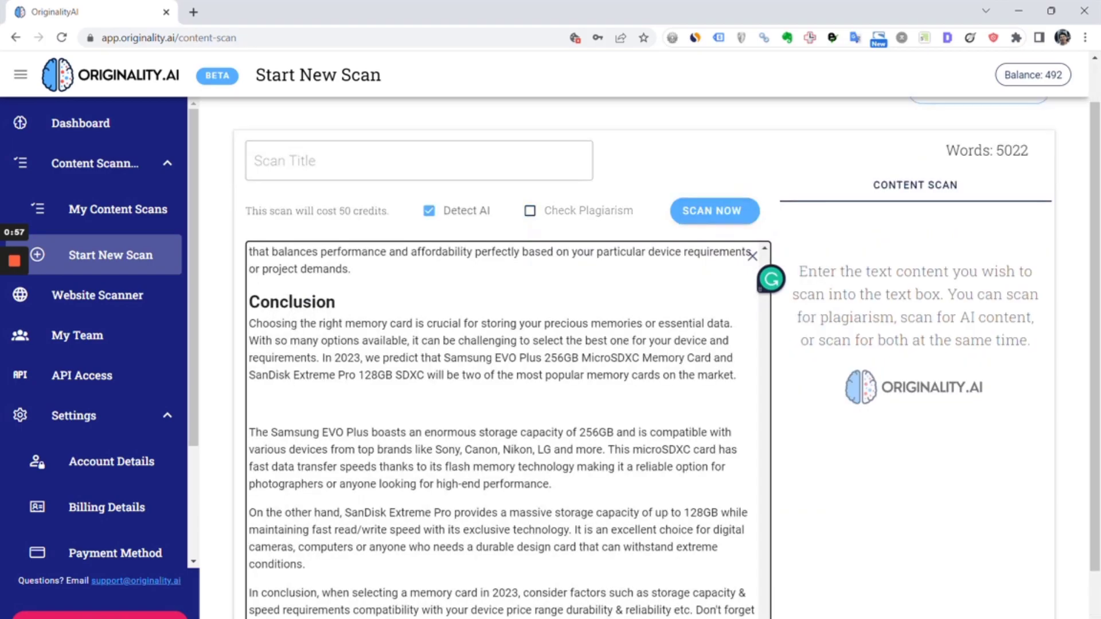
click(710, 223)
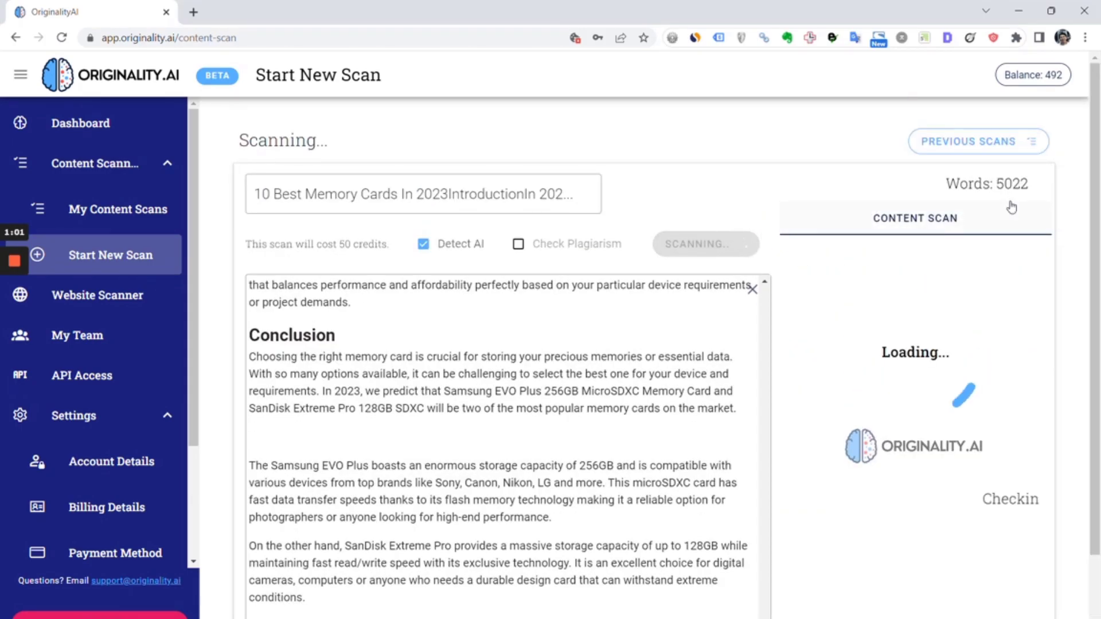
drag(993, 184, 1029, 184)
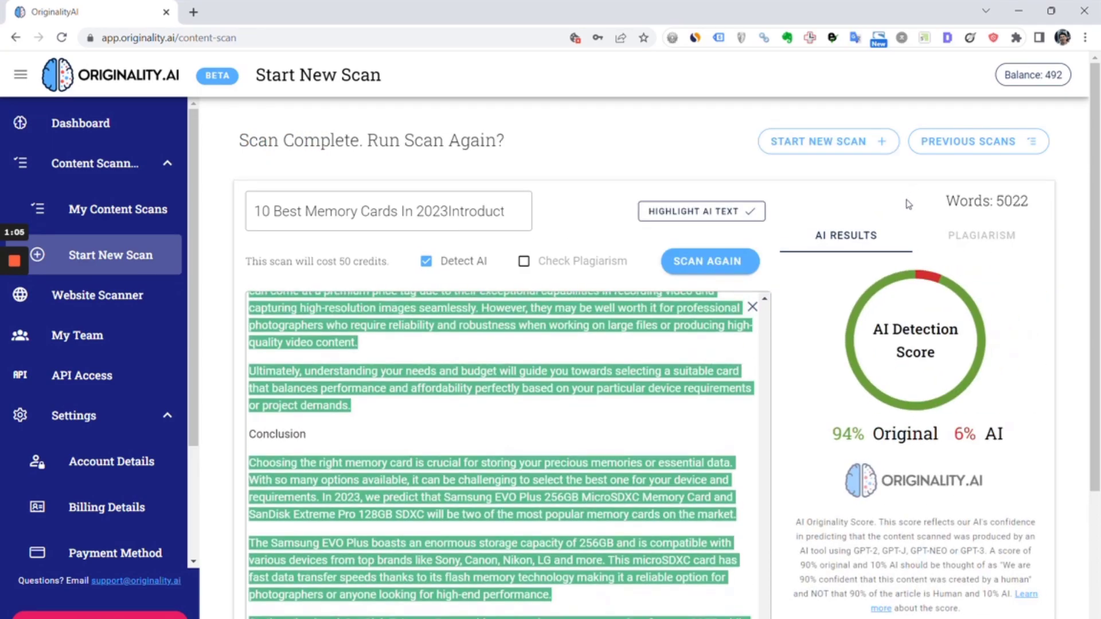
drag(832, 435, 939, 441)
click(871, 425)
- Swap the memory card article for the 5 Best Espresso Machine roundup, scrolling down to the Mr. Coffee section
key(alt+Tab)
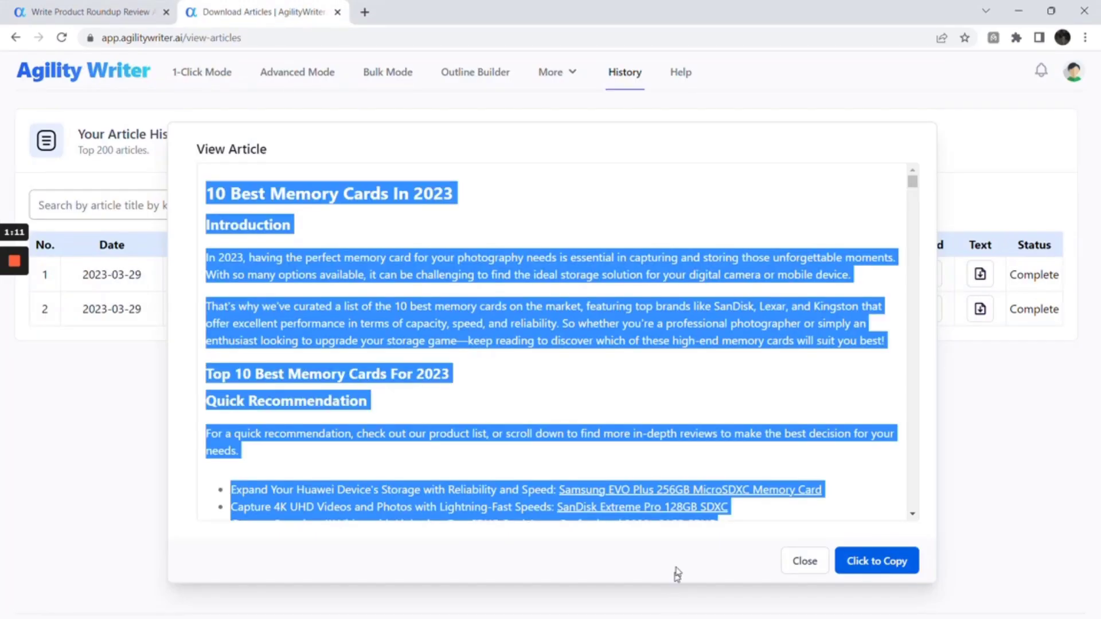
click(801, 563)
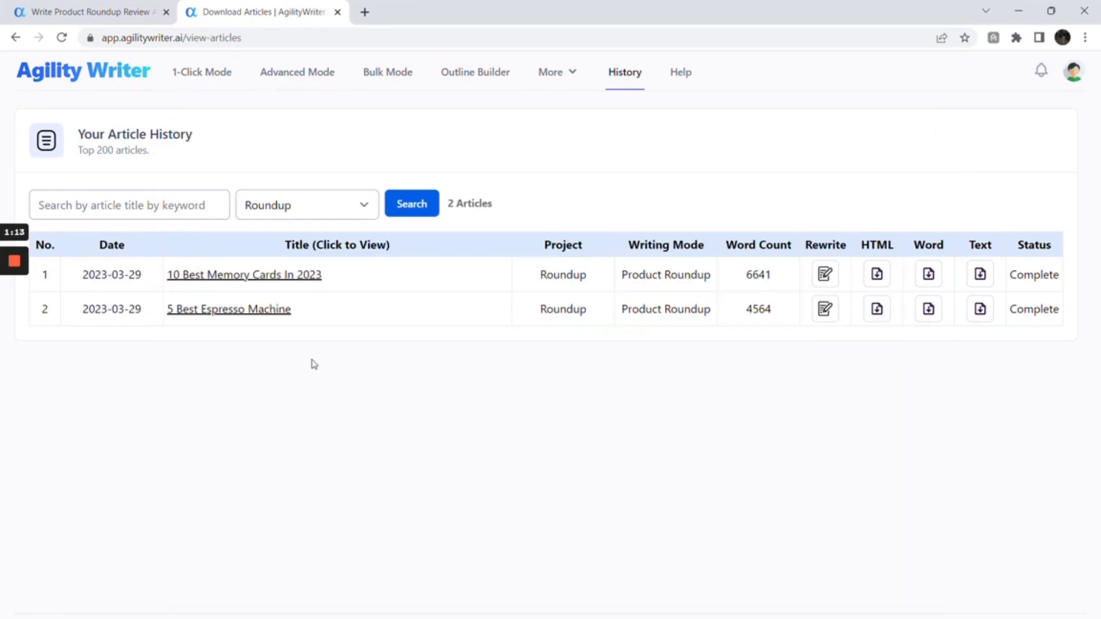
click(264, 310)
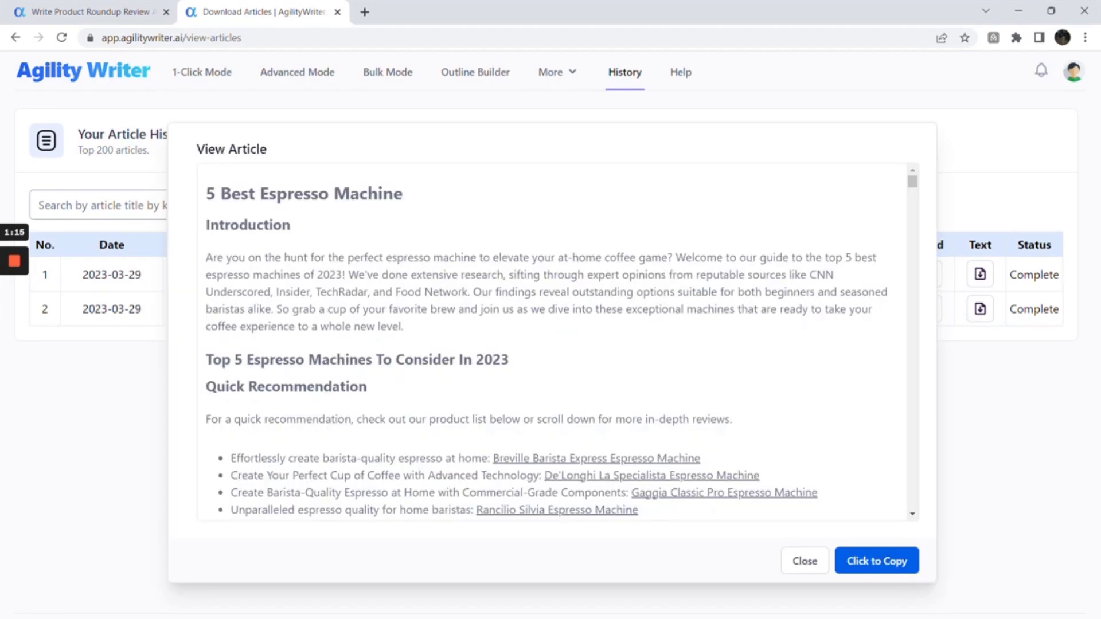
drag(911, 192, 882, 389)
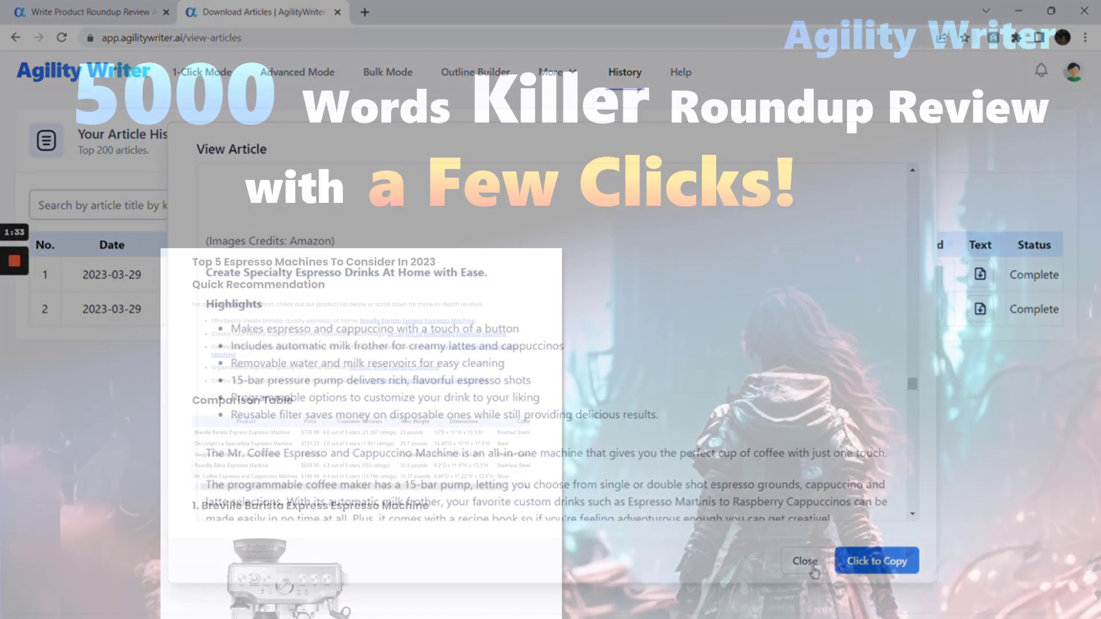